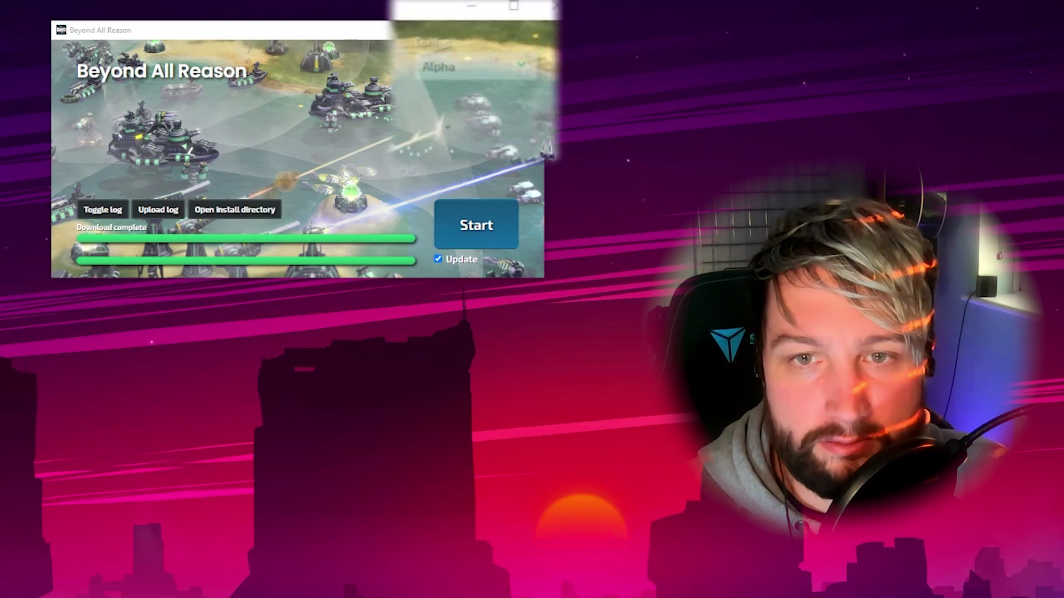
# Check the launcher's available configs and keep Alpha selected
pyautogui.click(475, 68)
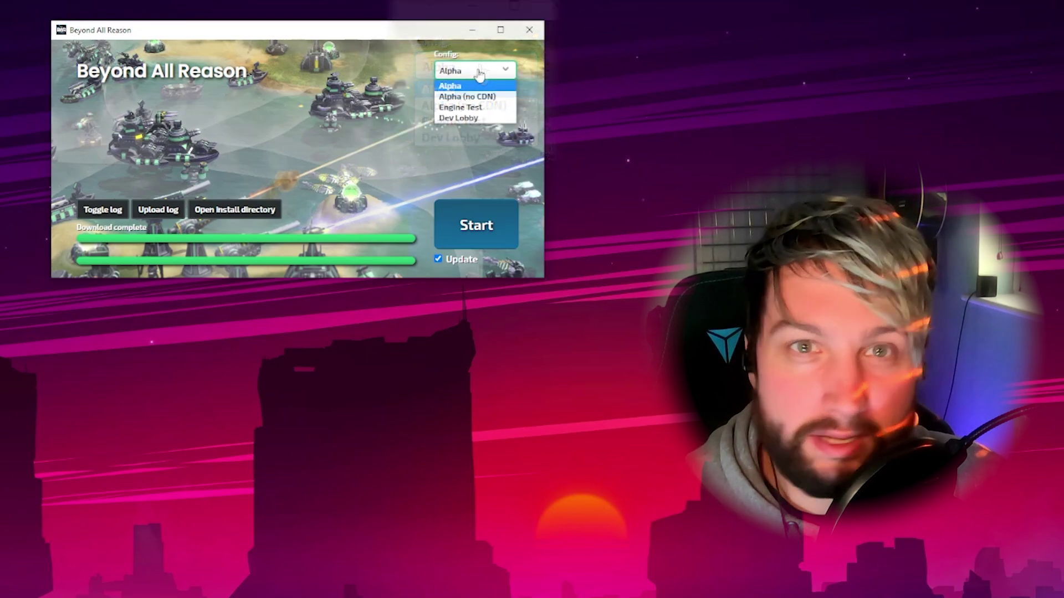
pyautogui.click(479, 73)
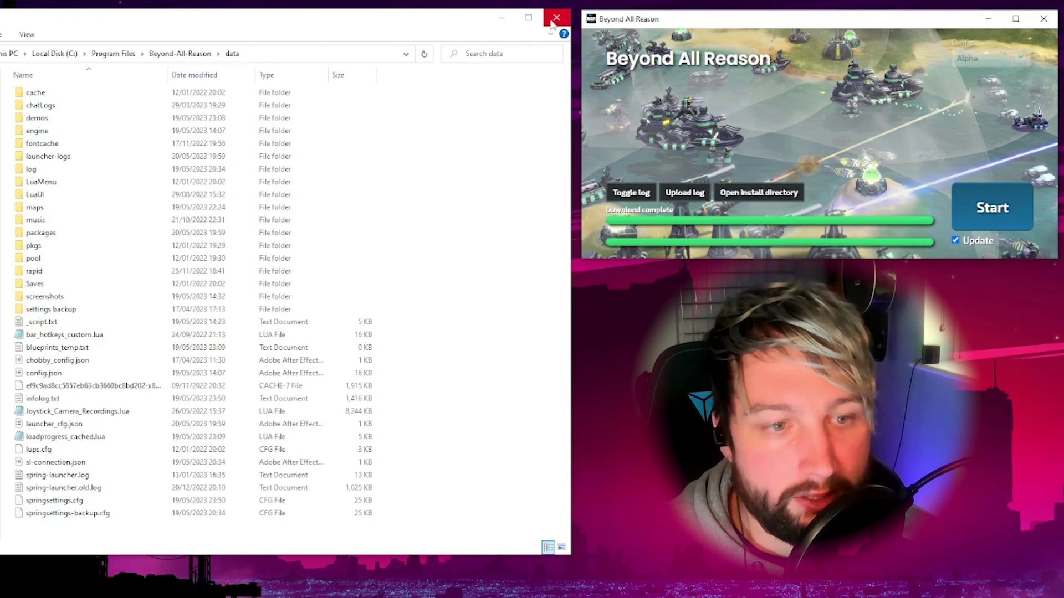
# Close the File Explorer window showing the Beyond-All-Reason data folder
pyautogui.click(552, 21)
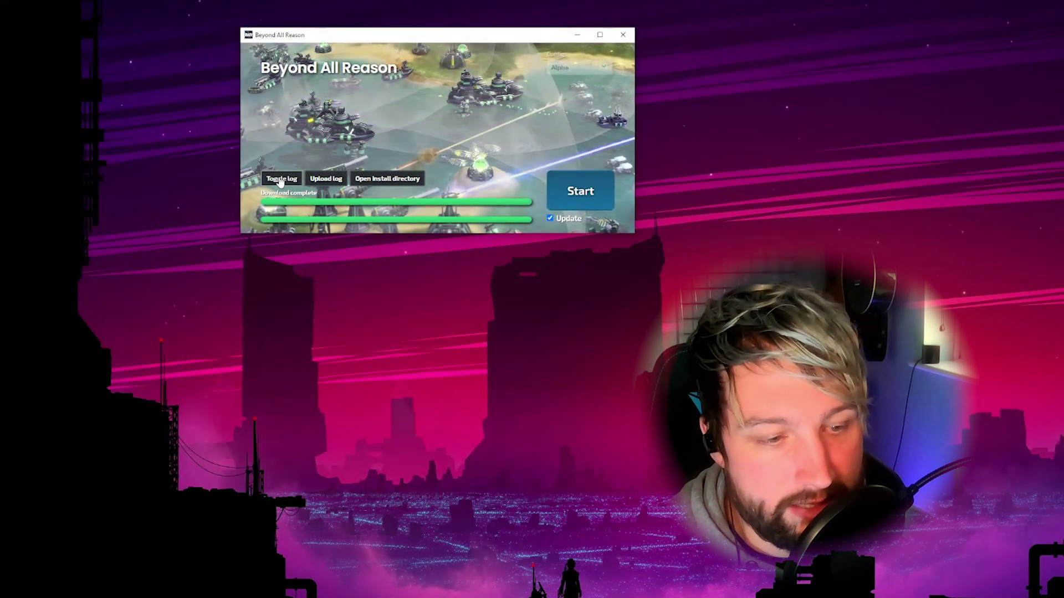
pyautogui.click(280, 179)
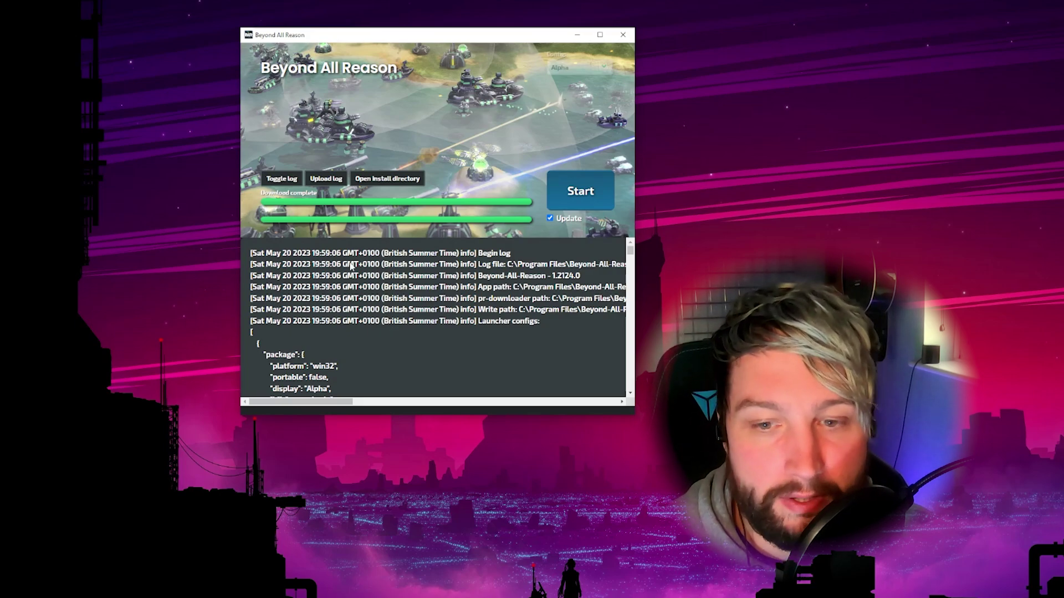
pyautogui.click(287, 182)
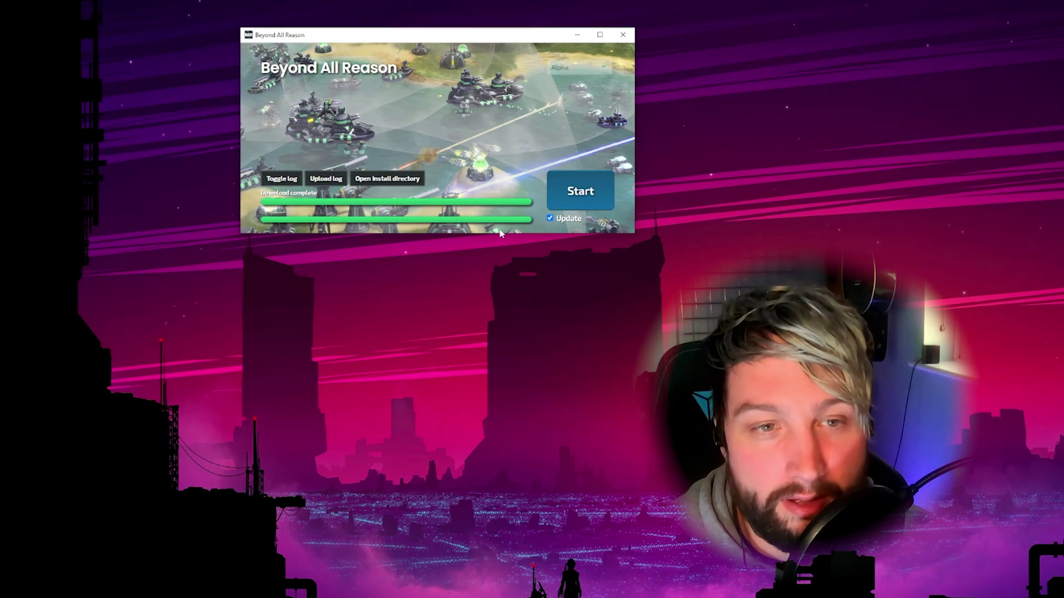
# Turn automatic updating off and back on, then download the latest update
pyautogui.click(574, 222)
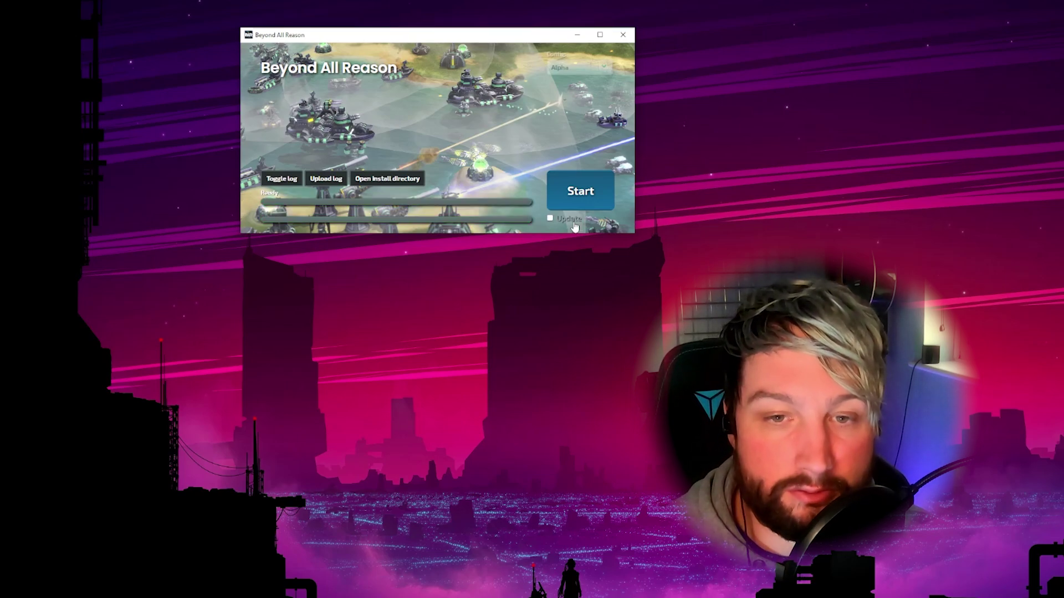
pyautogui.click(574, 222)
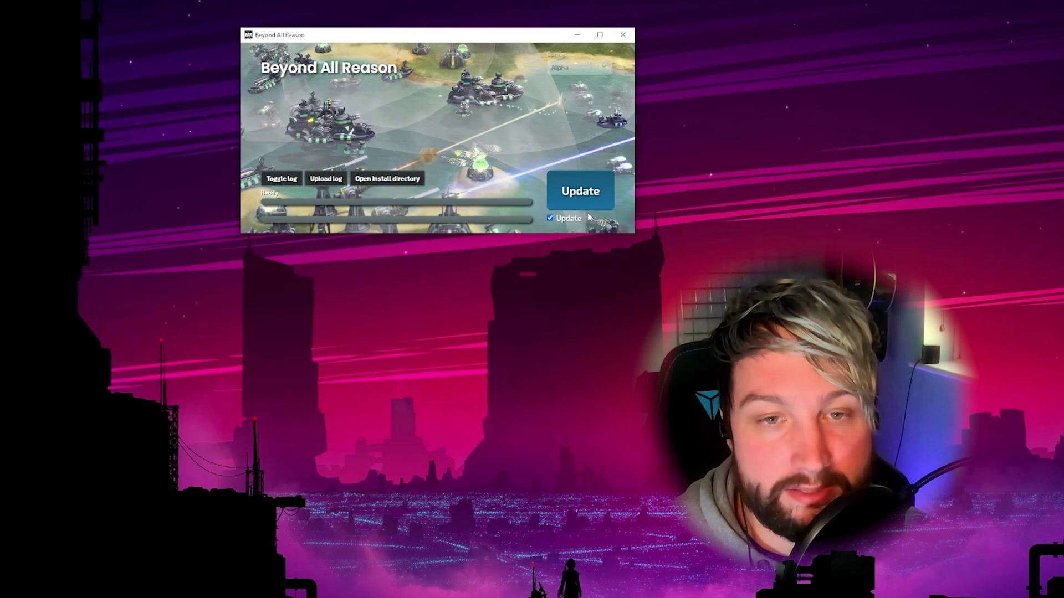
pyautogui.click(594, 194)
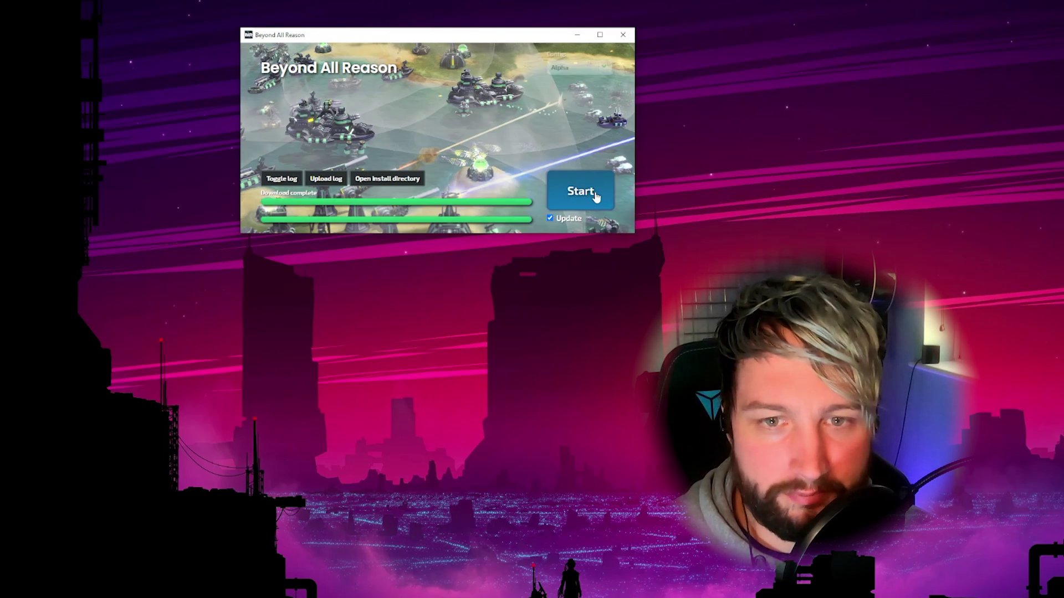
# Launch the game from the launcher to load the lobby
pyautogui.click(595, 195)
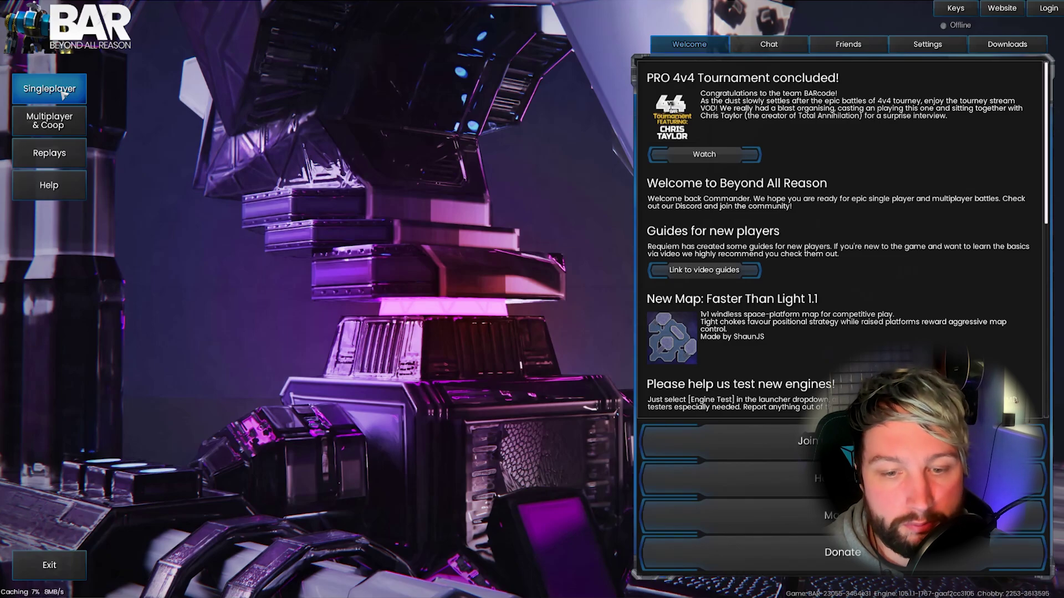
pyautogui.click(63, 95)
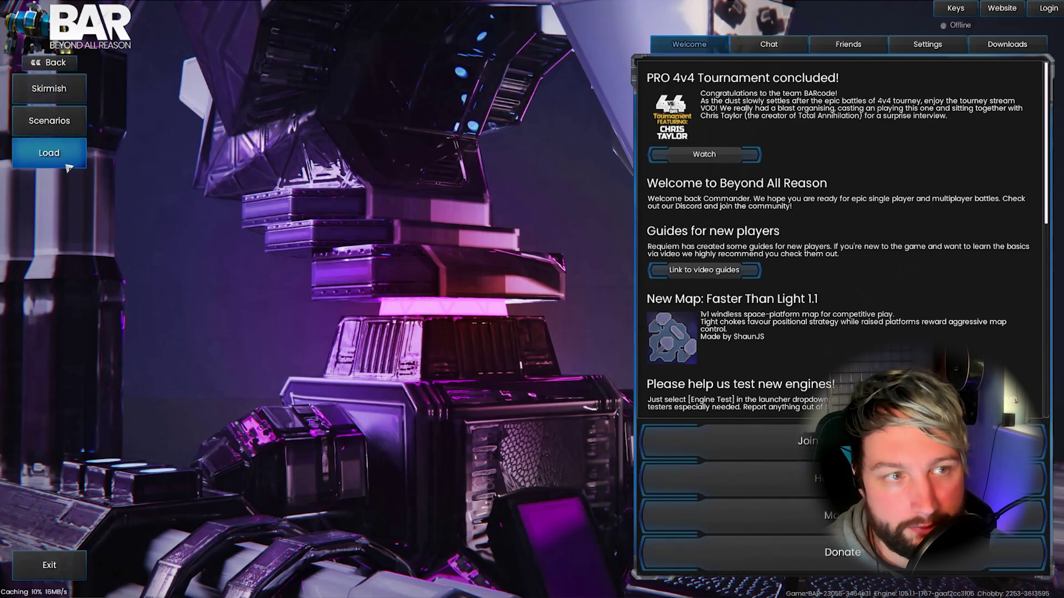
pyautogui.click(62, 99)
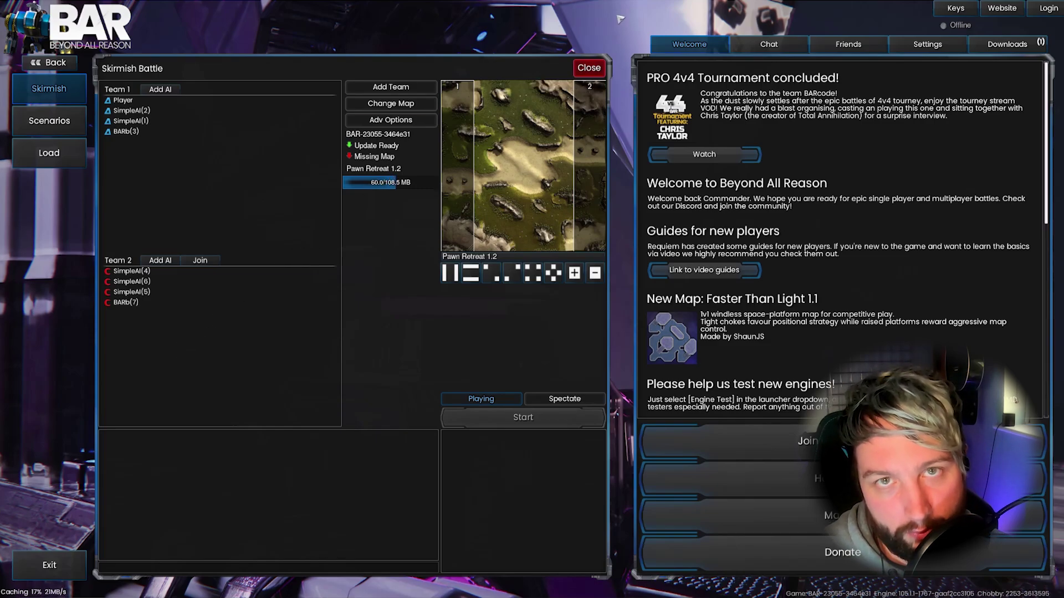
pyautogui.click(585, 77)
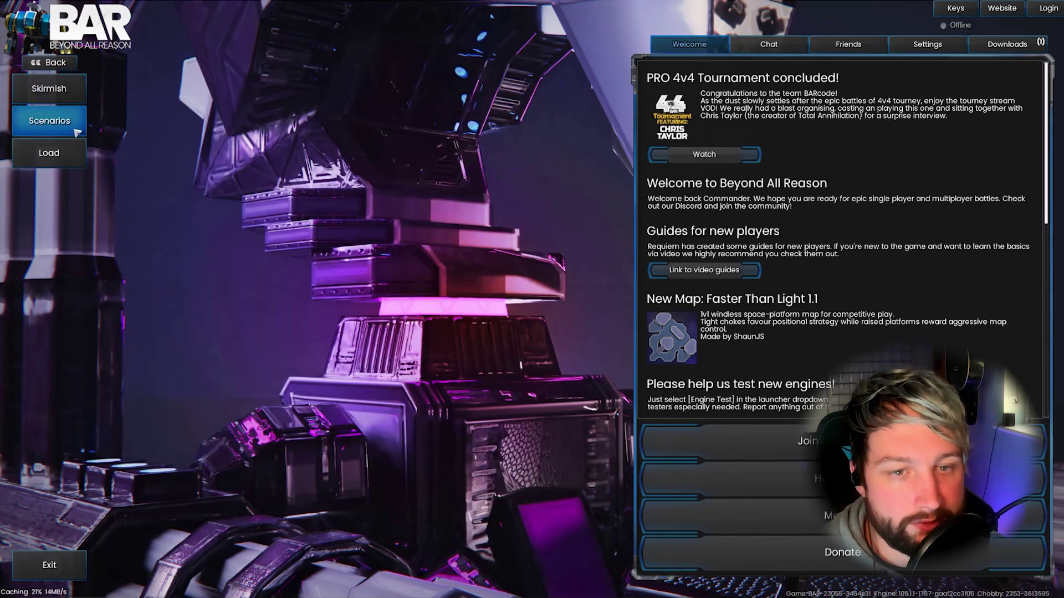
# Browse the singleplayer Scenarios list, checking the scenario names without changing them
pyautogui.click(77, 133)
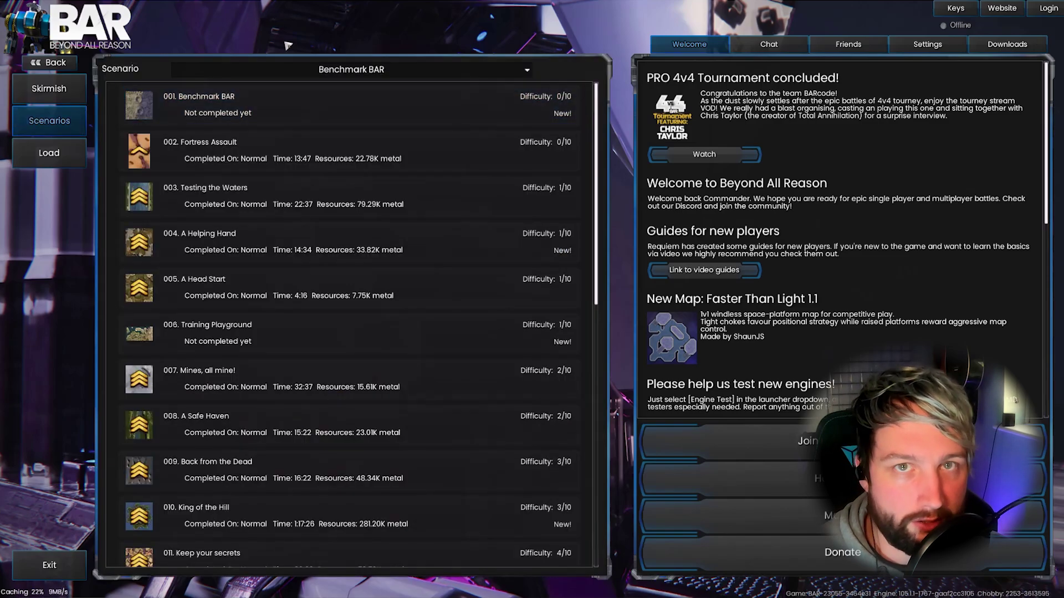
pyautogui.click(283, 68)
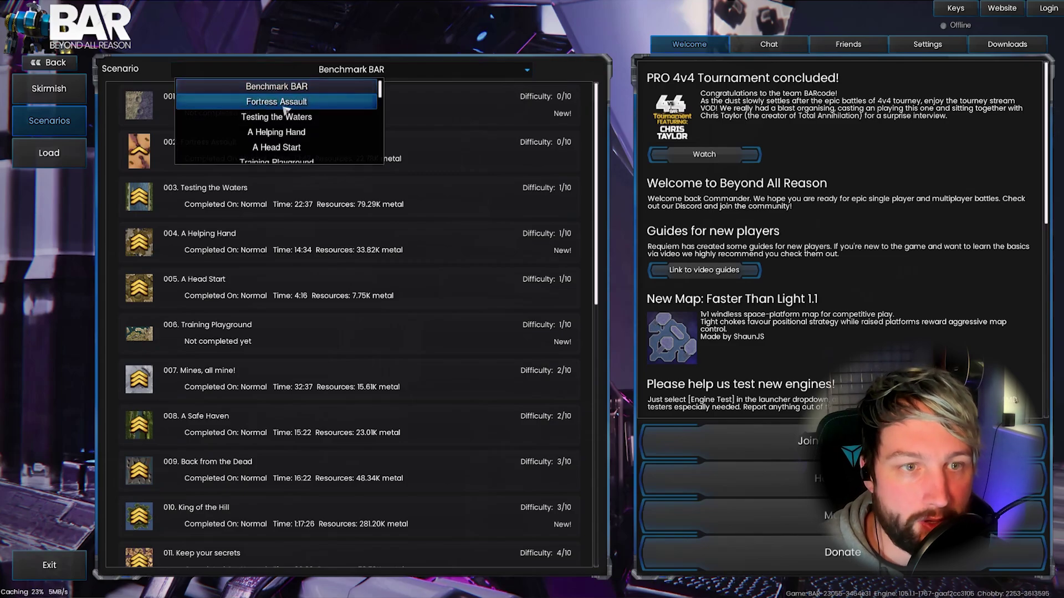
pyautogui.scroll(-3, 285, 109)
pyautogui.scroll(-1, 285, 110)
pyautogui.click(344, 65)
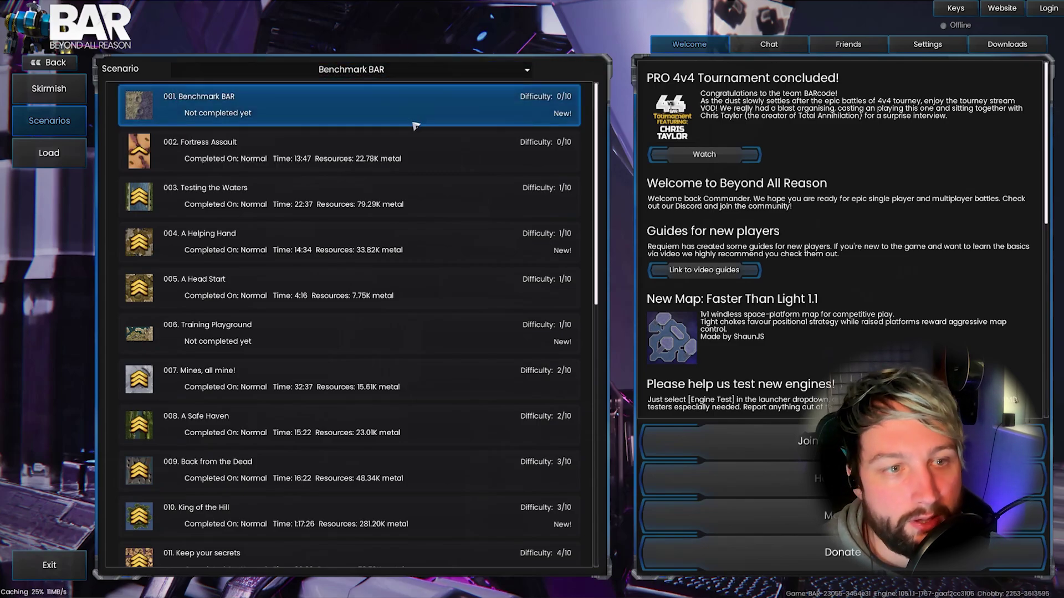
pyautogui.scroll(-3, 415, 126)
pyautogui.scroll(-3, 415, 126)
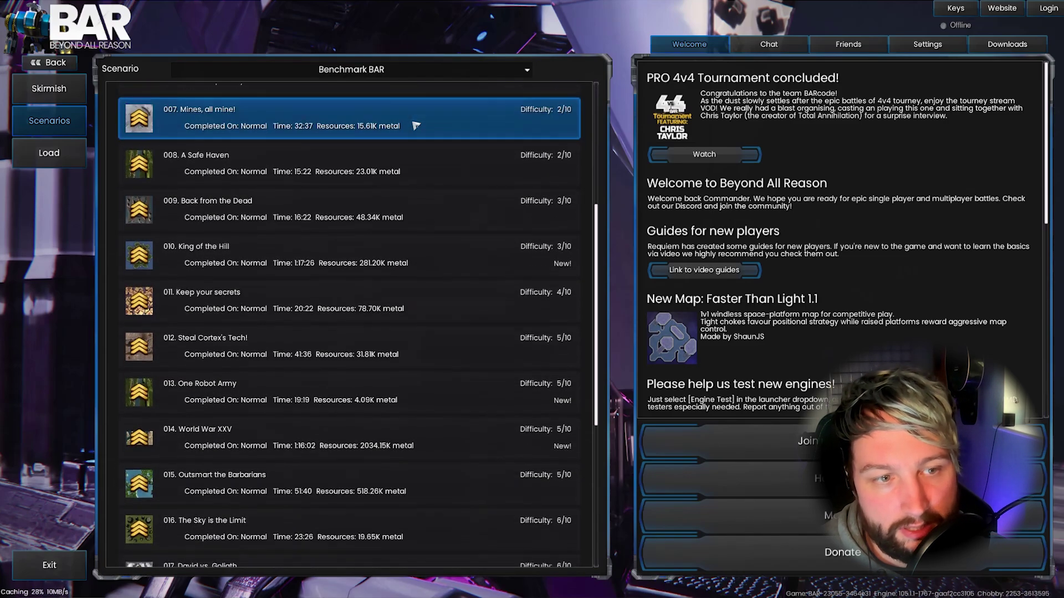
pyautogui.scroll(-6, 415, 126)
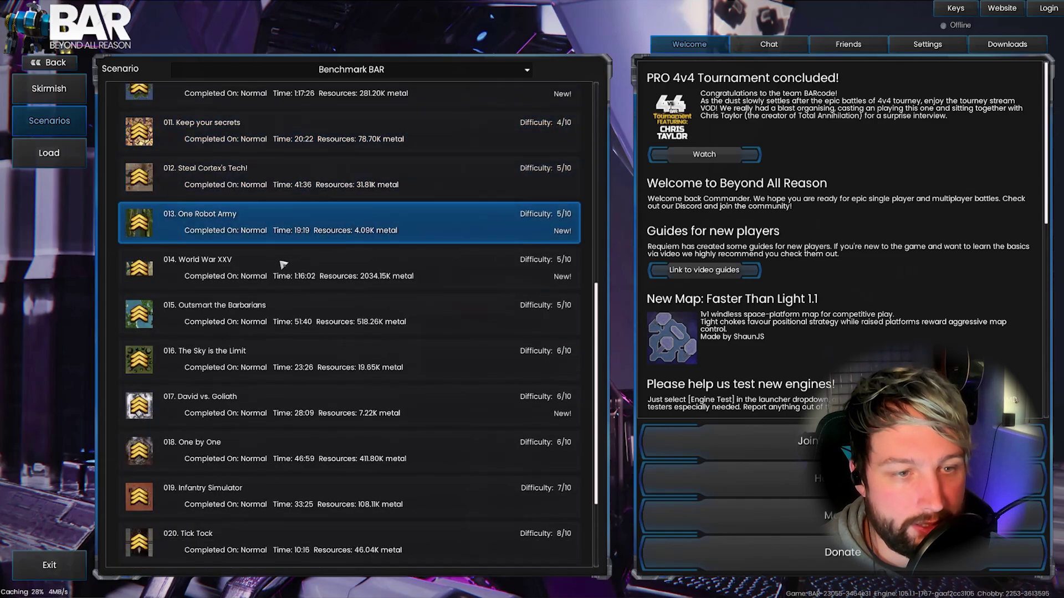
# Open 014 World War XXV, keeping the Armada faction and Normal difficulty
pyautogui.click(212, 276)
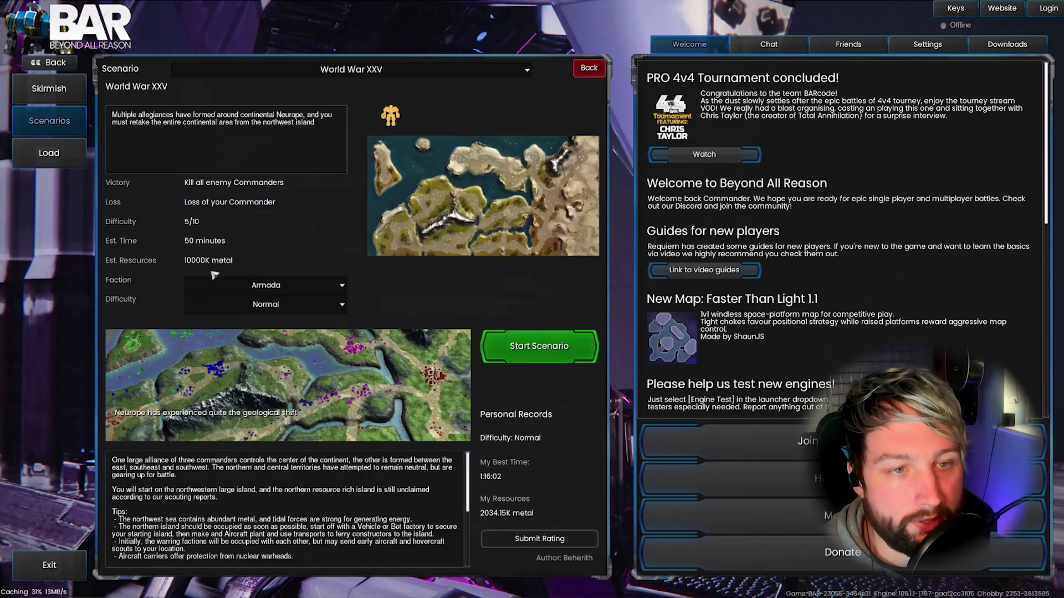
pyautogui.click(278, 290)
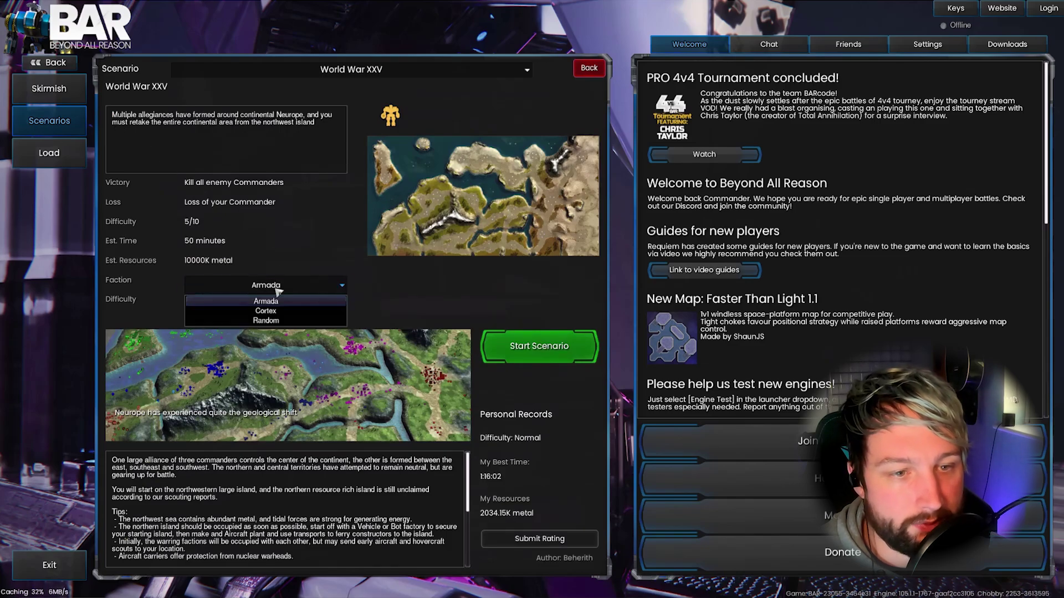
pyautogui.click(287, 297)
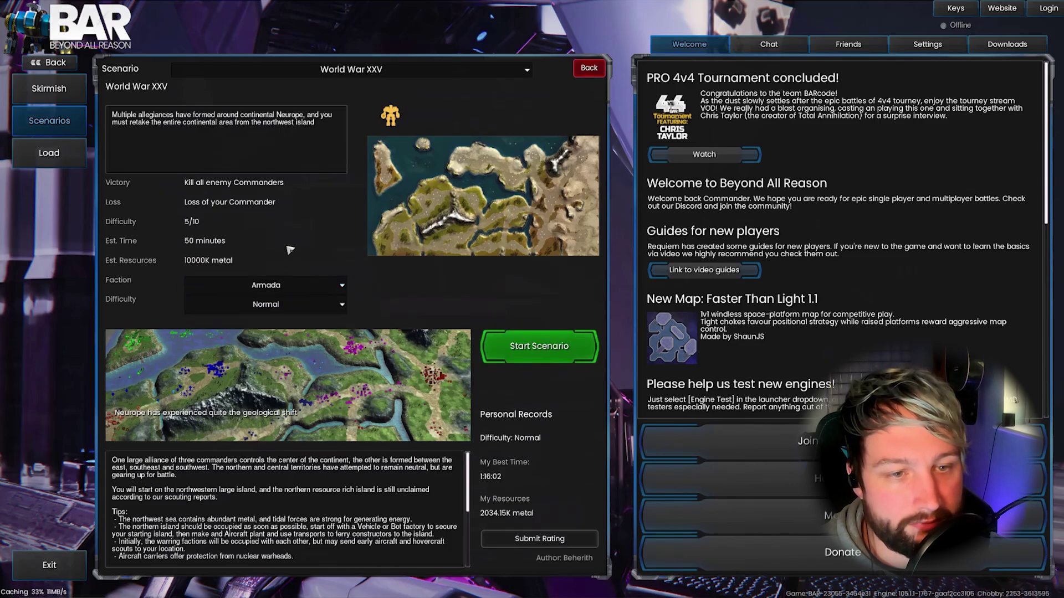
pyautogui.click(291, 306)
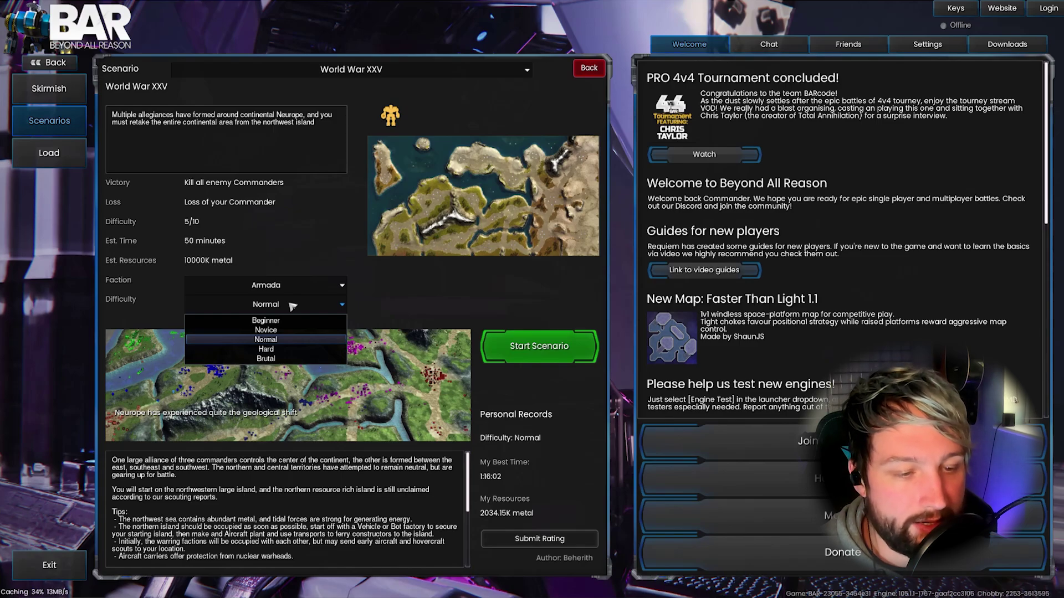
pyautogui.click(292, 305)
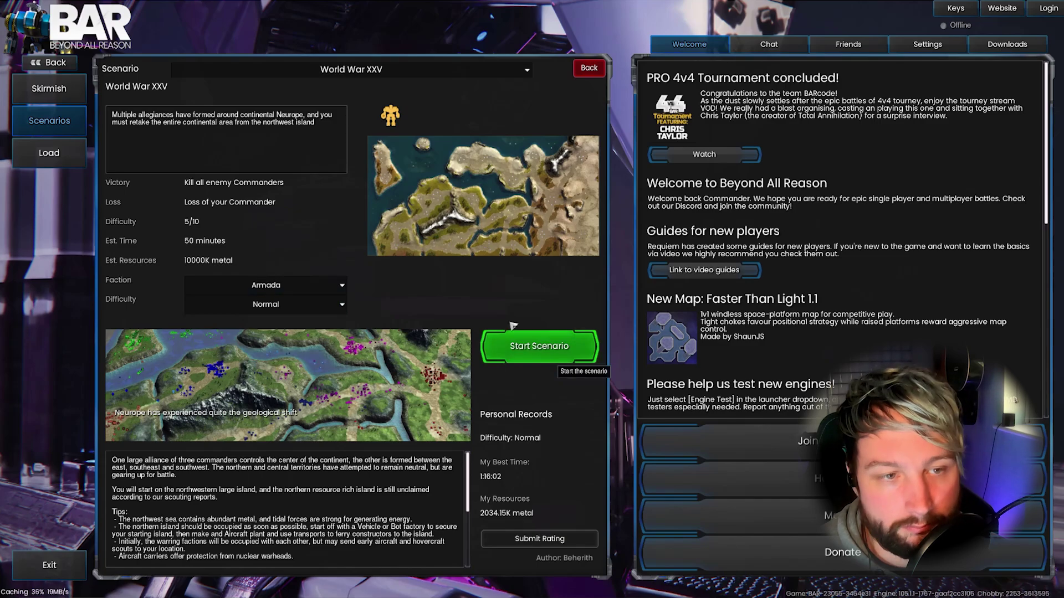
# Look at the saved games under Load, then return and open Replays
pyautogui.click(70, 165)
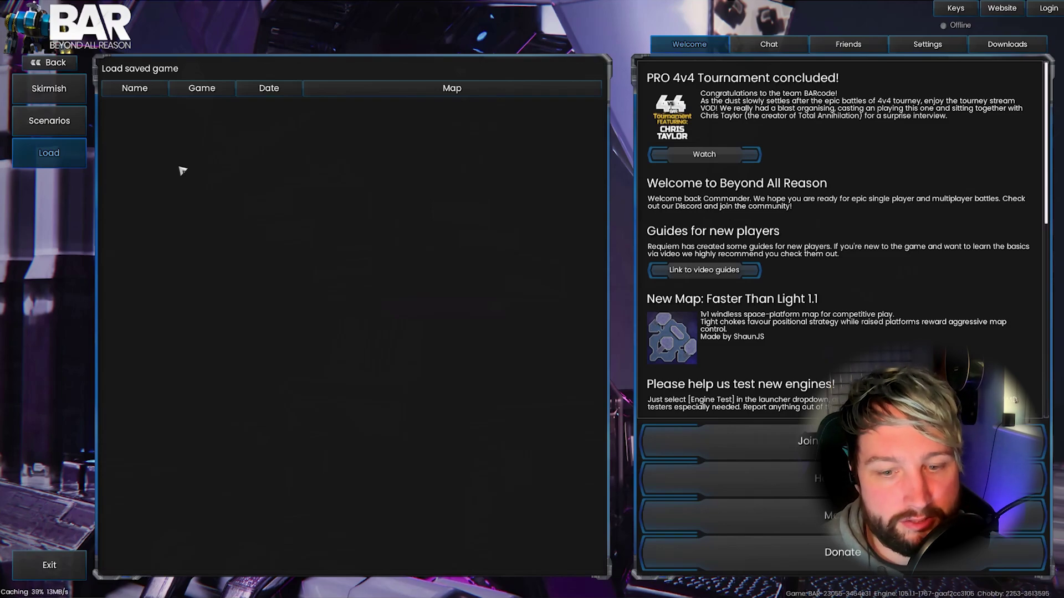
pyautogui.click(65, 65)
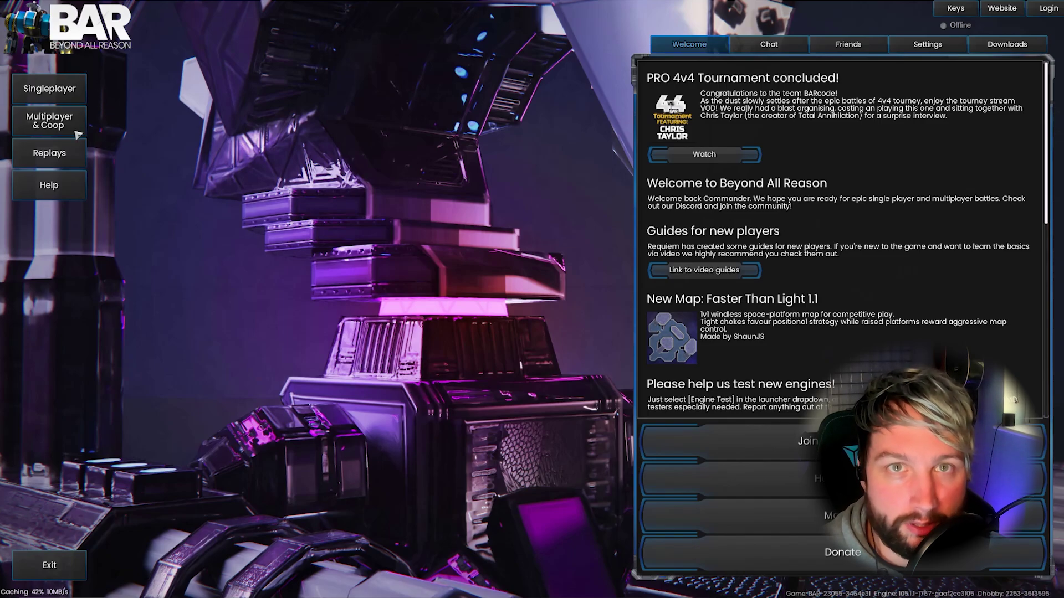
pyautogui.click(71, 167)
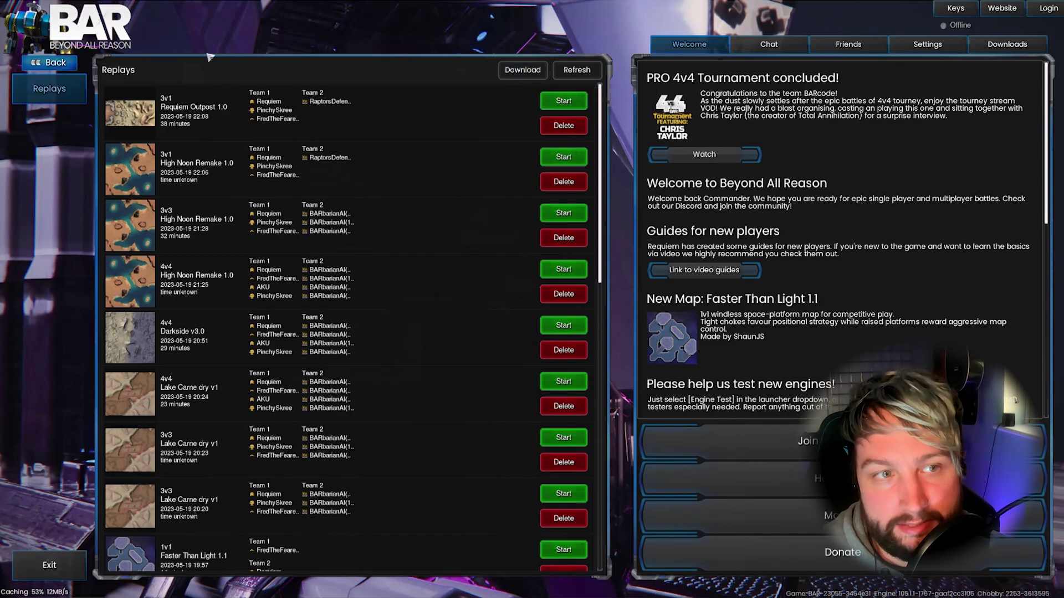
# Open the online replay website with Download to browse more replays
pyautogui.click(522, 70)
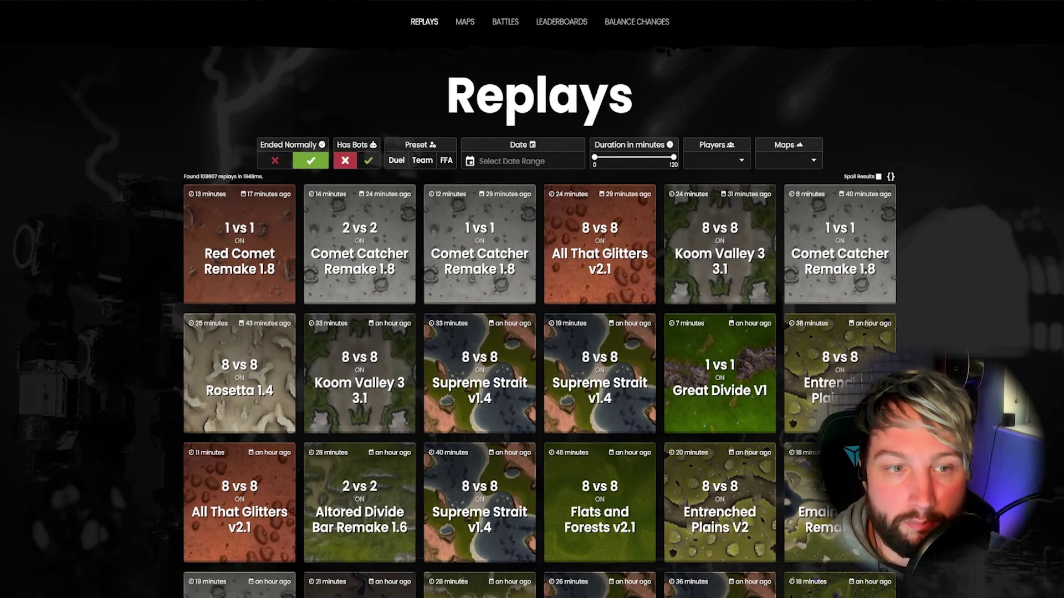
# Open the Red Comet Remake 1 vs 1 replay details, then switch back to the lobby
pyautogui.moveTo(265, 237)
pyautogui.click(257, 213)
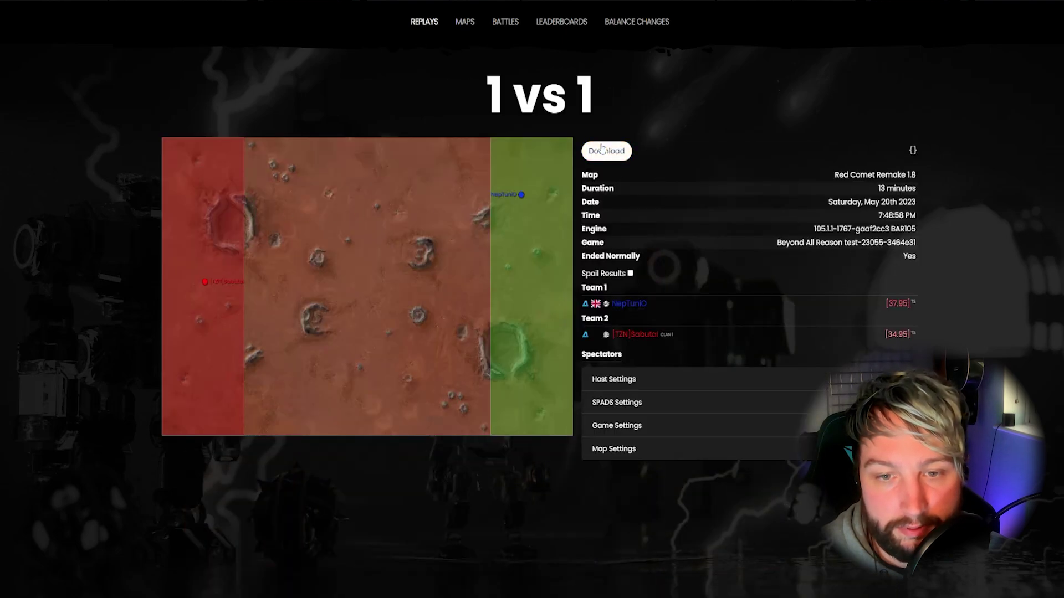
pyautogui.hotkey('alt', 'Tab')
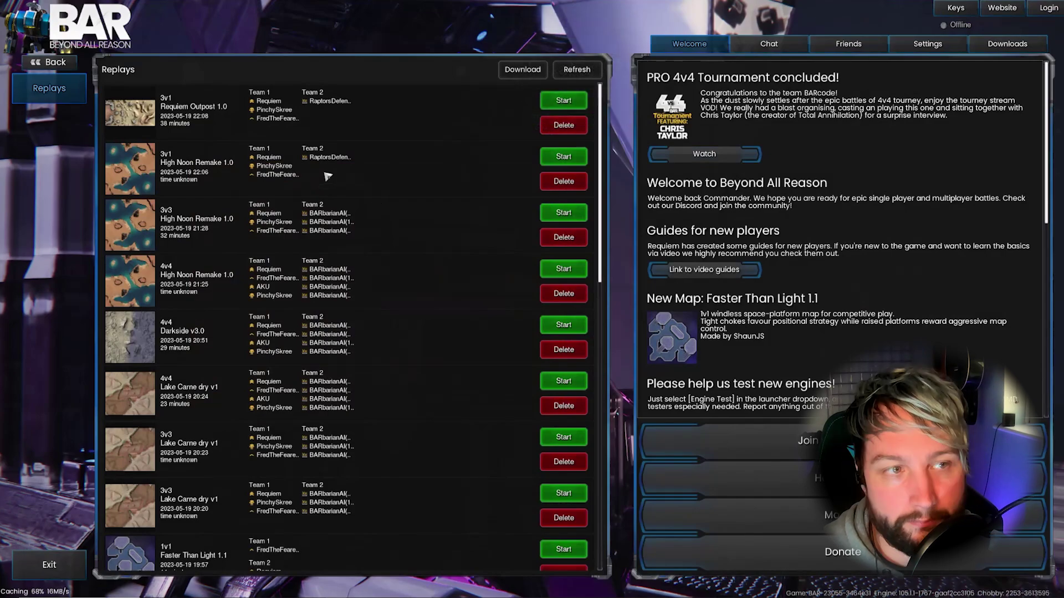
# Go from Replays to Multiplayer & Coop and open the Battle List
pyautogui.click(62, 65)
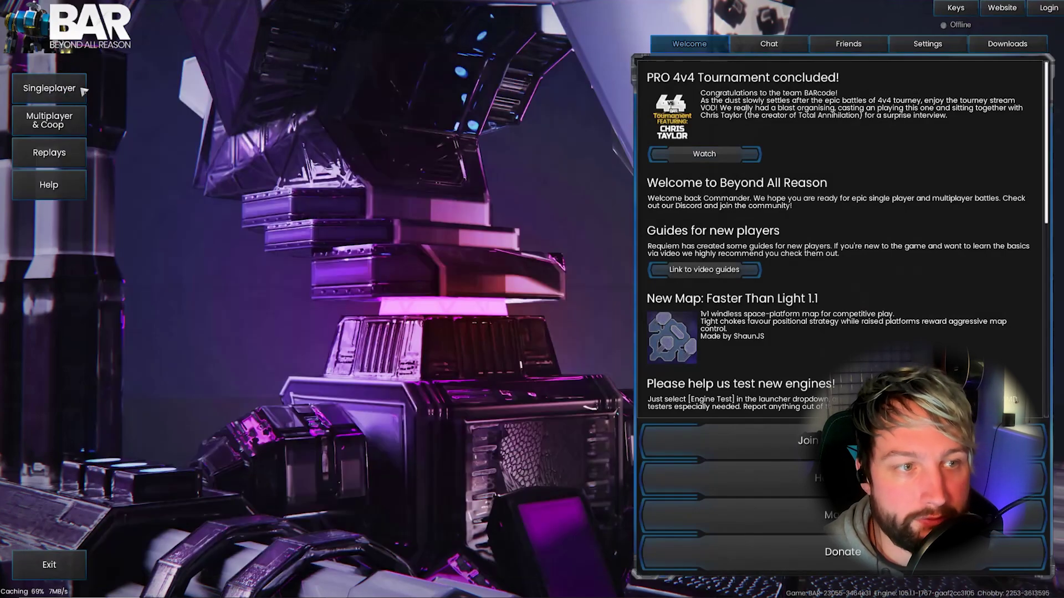
pyautogui.click(69, 126)
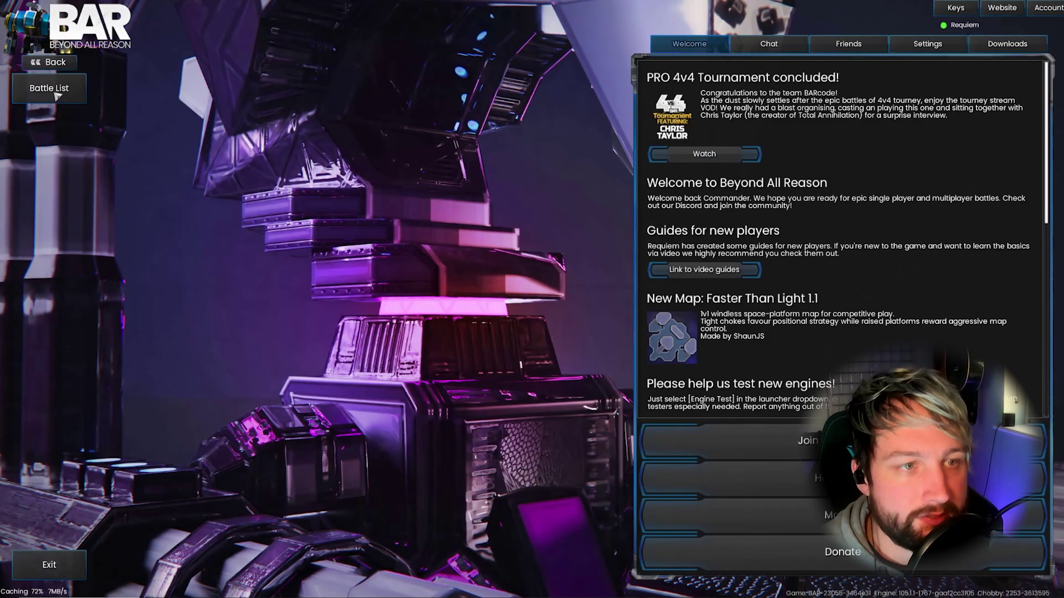
pyautogui.click(56, 93)
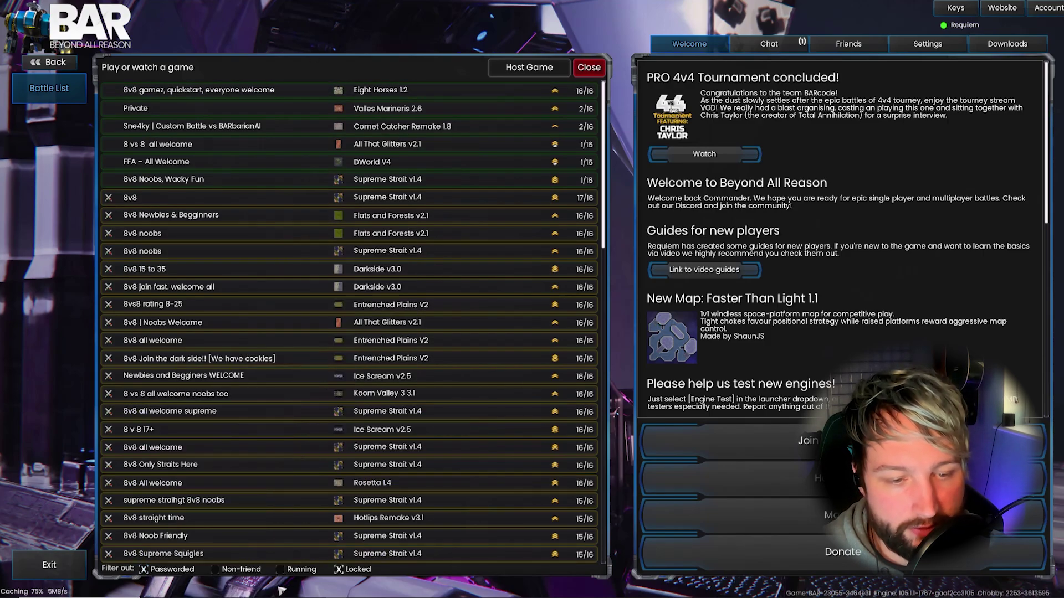
# Show locked and passworded battles, scroll the list, then hide them again
pyautogui.click(342, 571)
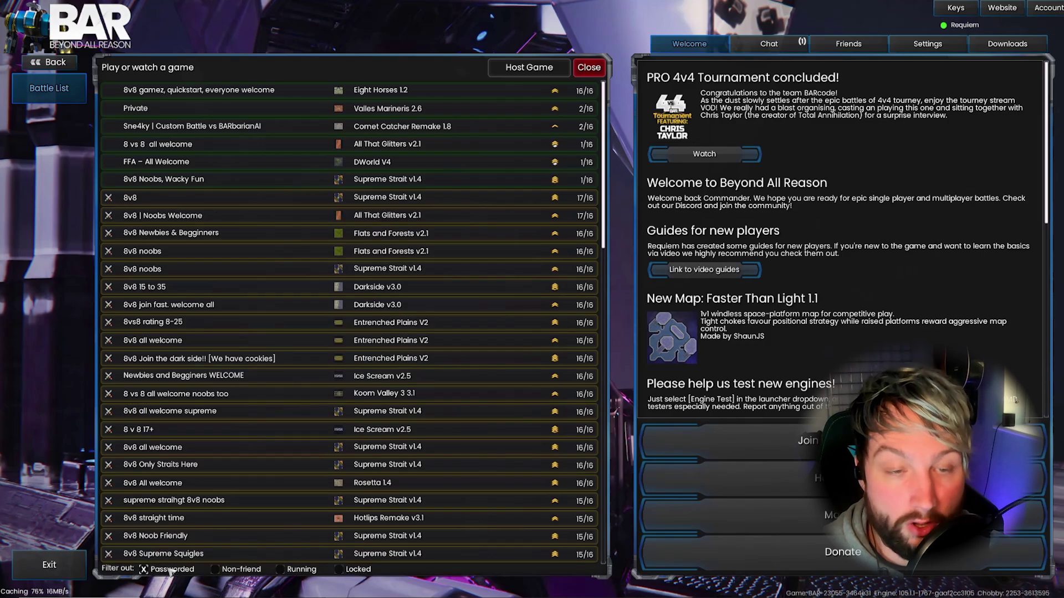
pyautogui.click(146, 570)
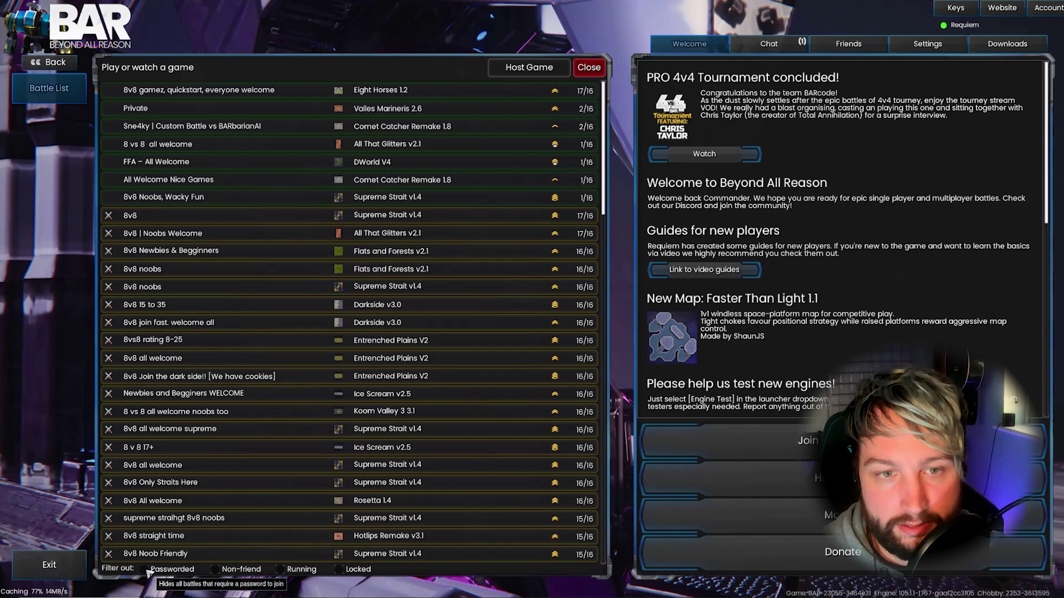
pyautogui.scroll(-3, 410, 280)
pyautogui.scroll(-8, 410, 280)
pyautogui.moveTo(609, 160); pyautogui.dragTo(605, 290)
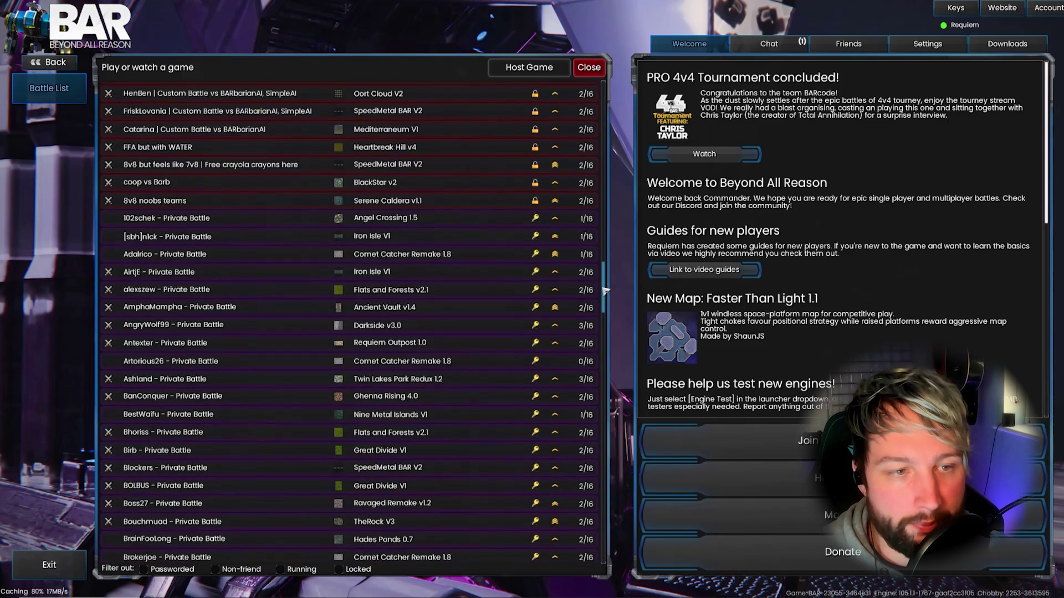
pyautogui.click(146, 571)
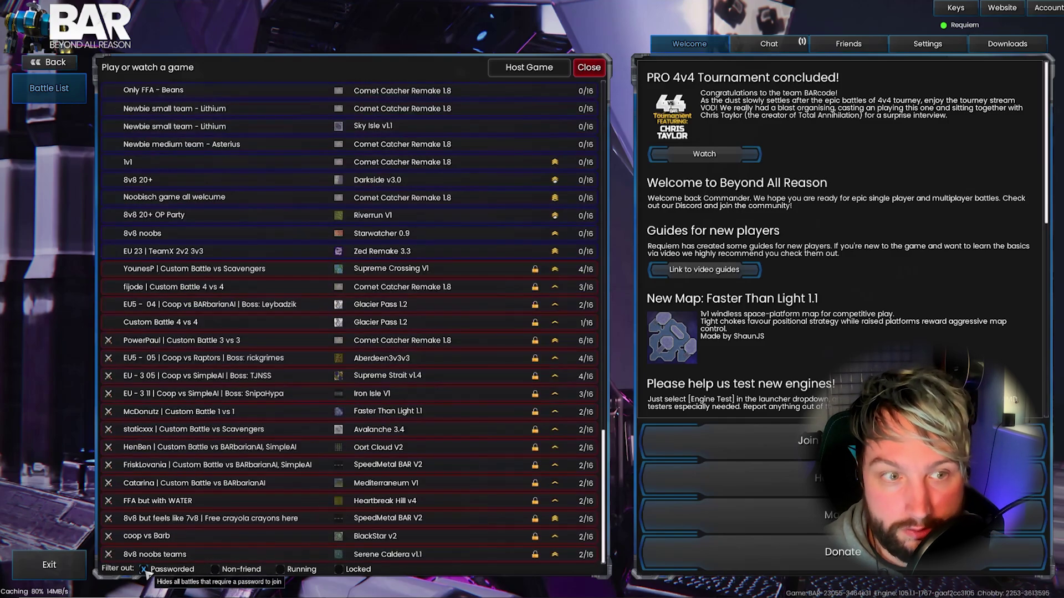
pyautogui.click(341, 574)
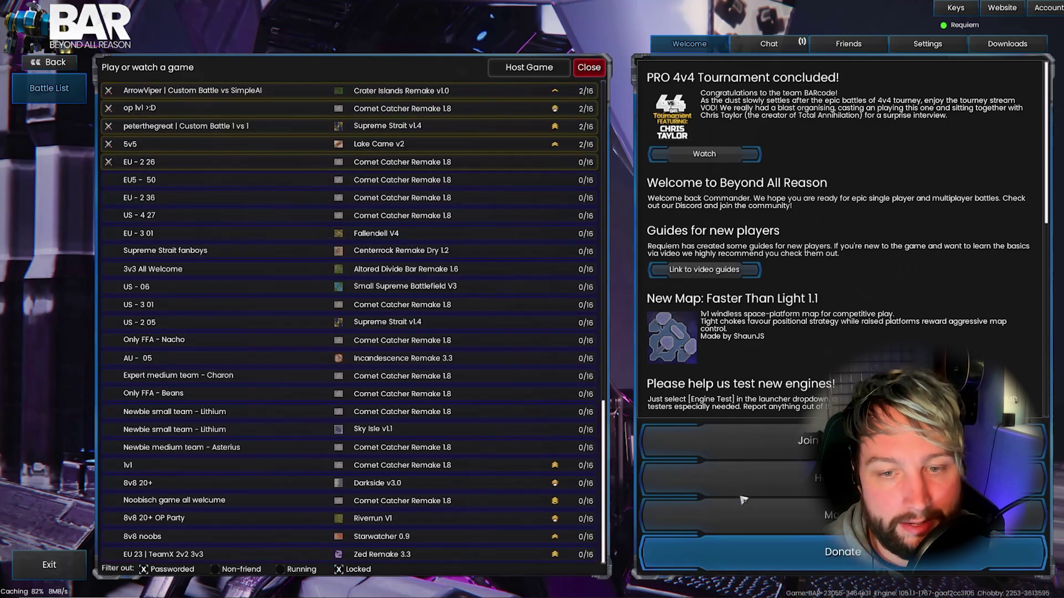
pyautogui.moveTo(605, 430); pyautogui.dragTo(609, 155)
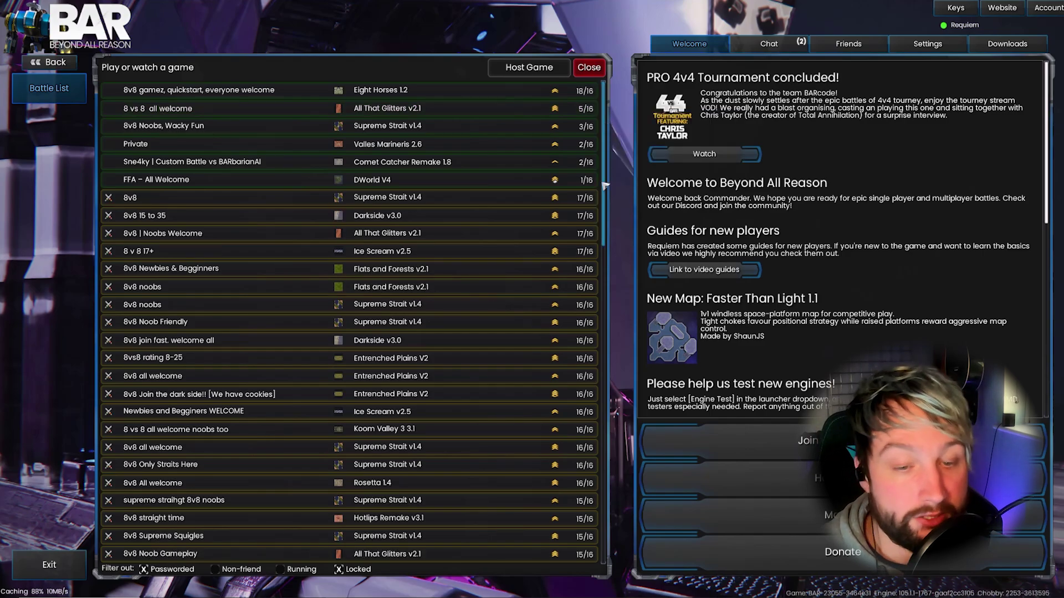
pyautogui.moveTo(603, 188); pyautogui.dragTo(618, 454)
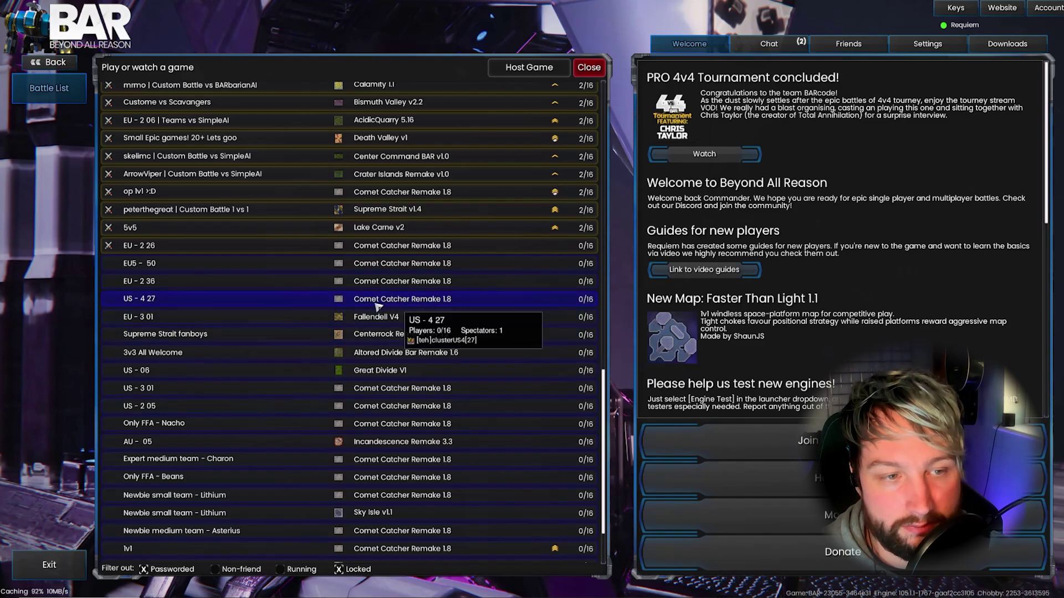
# Join the empty US - 4 27 room, then lock, unlock and lock it again
pyautogui.click(376, 307)
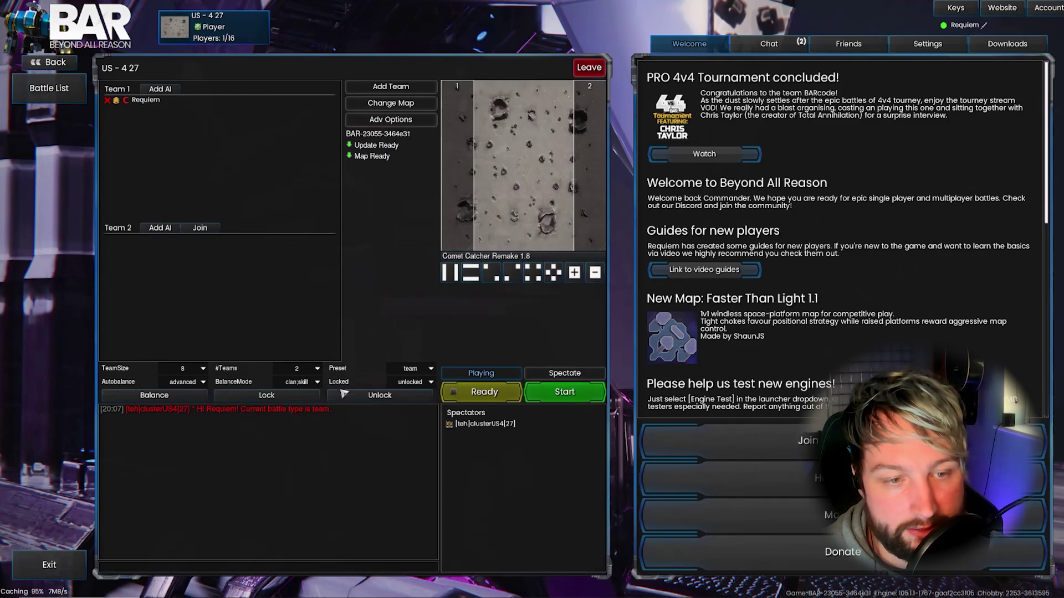
pyautogui.click(268, 397)
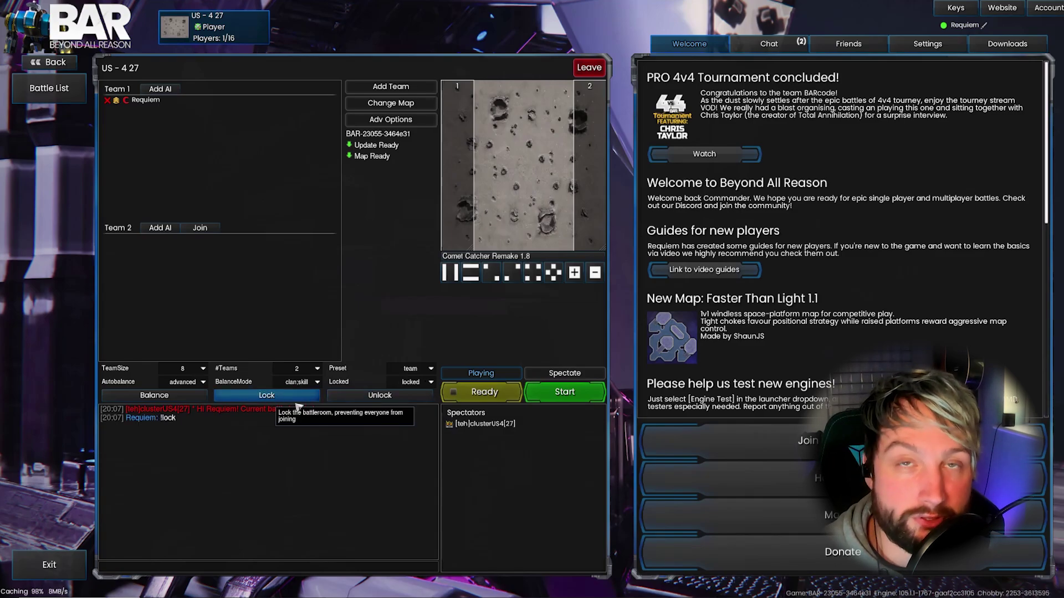
pyautogui.click(419, 402)
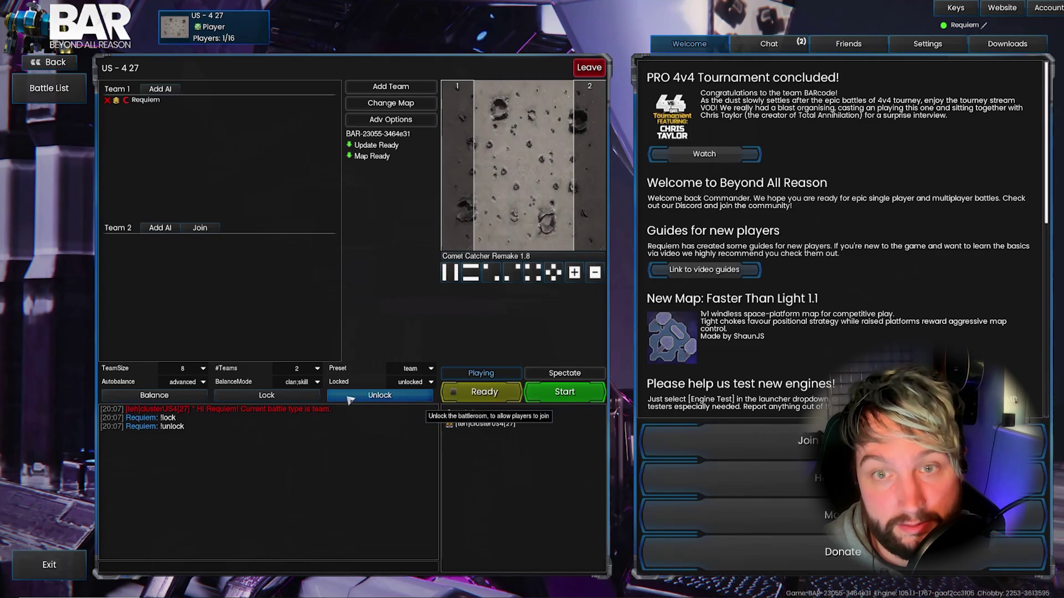
pyautogui.click(313, 400)
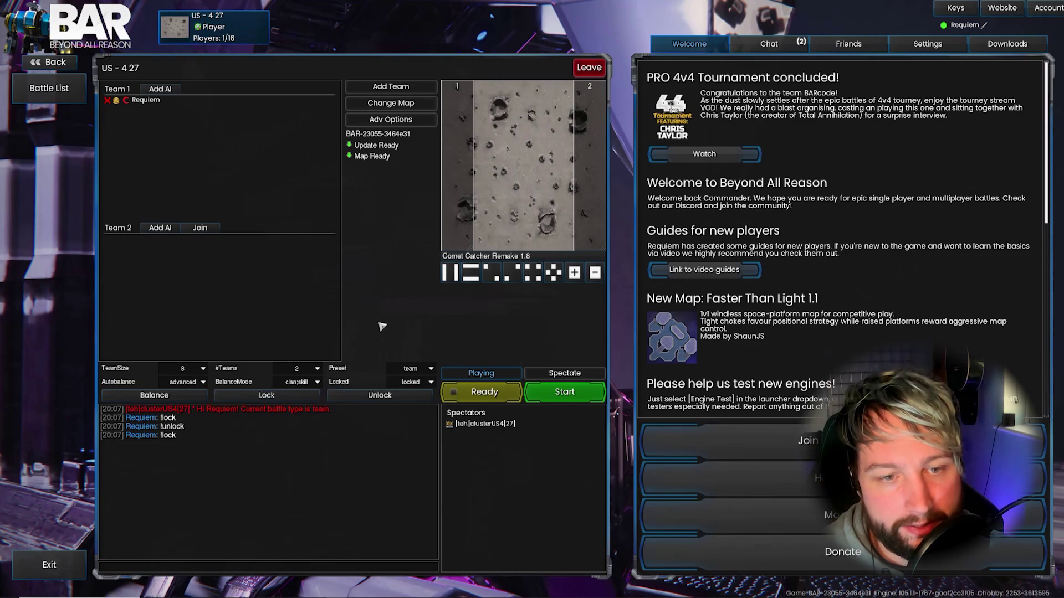
# Apply the coop battle preset and keep the team size at 8
pyautogui.click(431, 374)
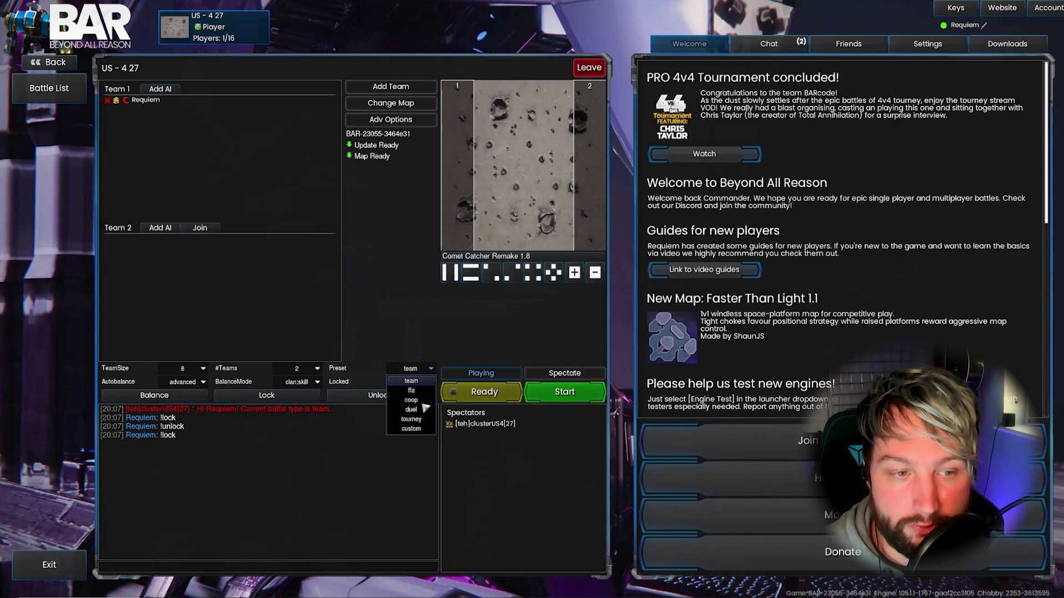
pyautogui.click(423, 404)
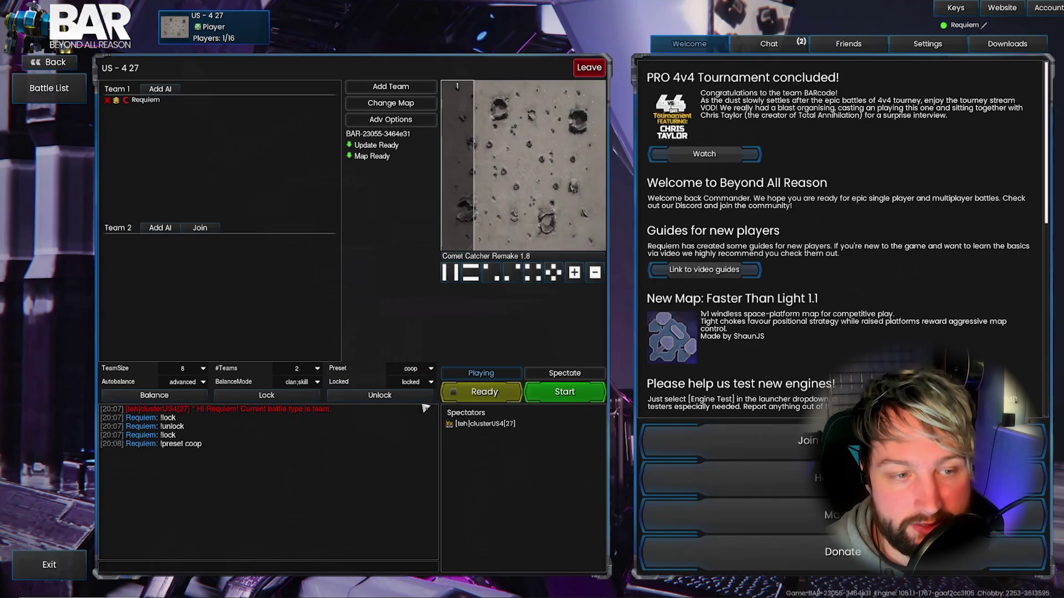
pyautogui.click(204, 370)
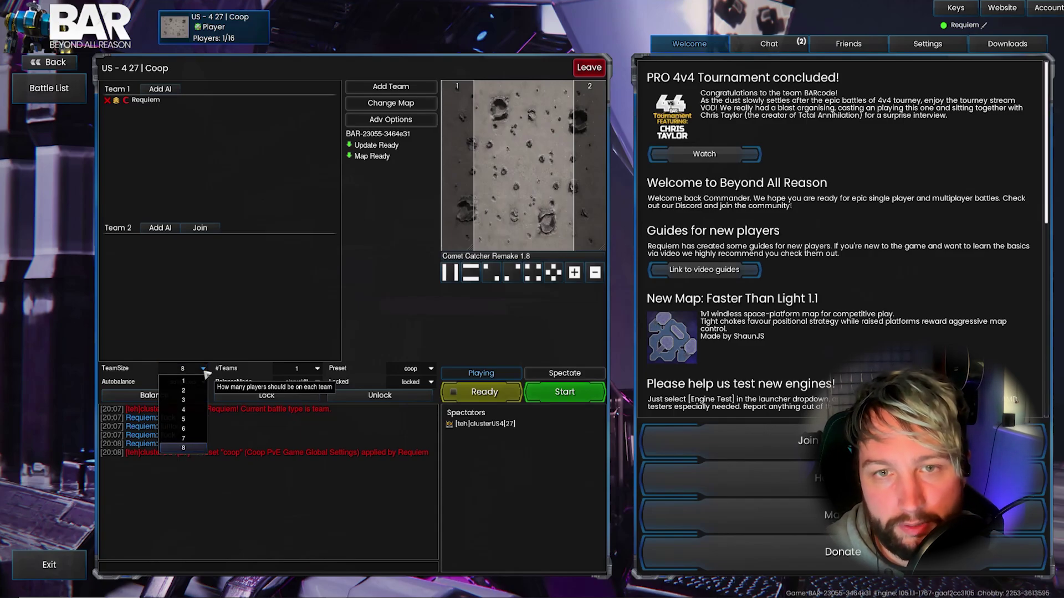
pyautogui.click(205, 371)
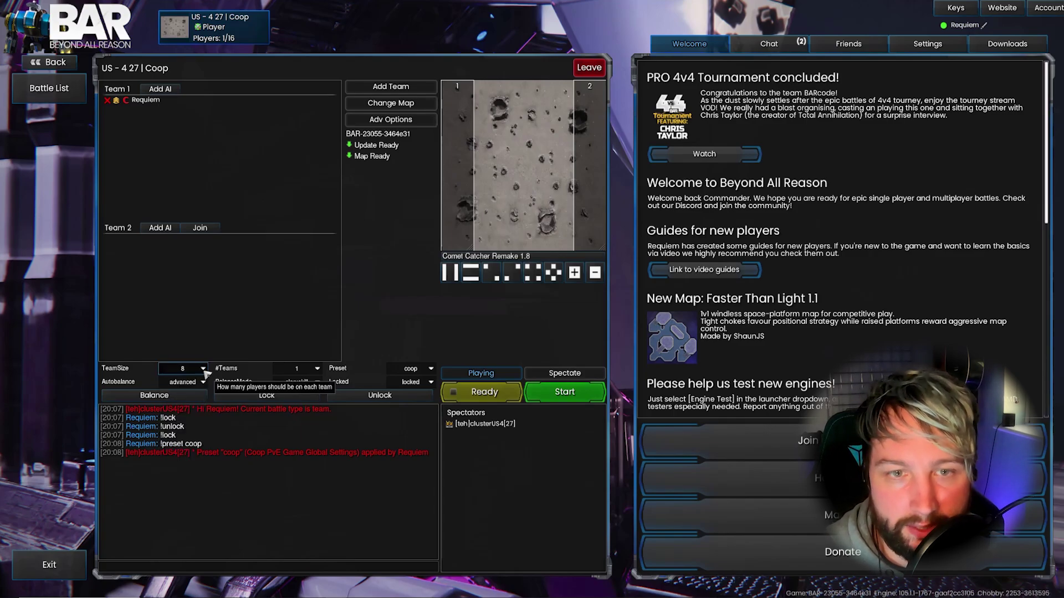
# Sort the map list by size, filter for 'requiem', and pick Requiem Outpost 1.0
pyautogui.click(402, 109)
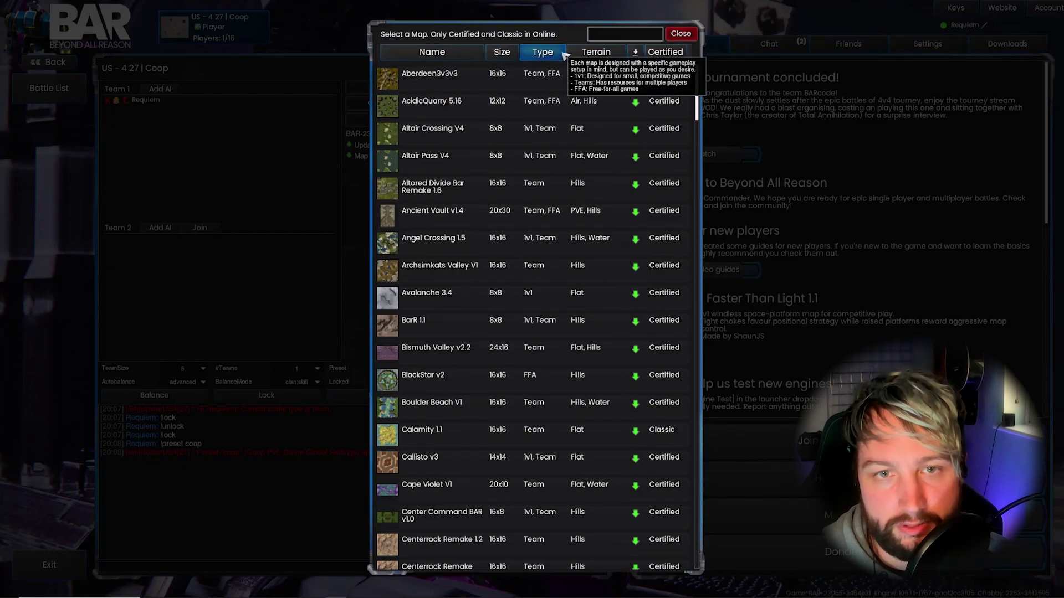
pyautogui.click(501, 52)
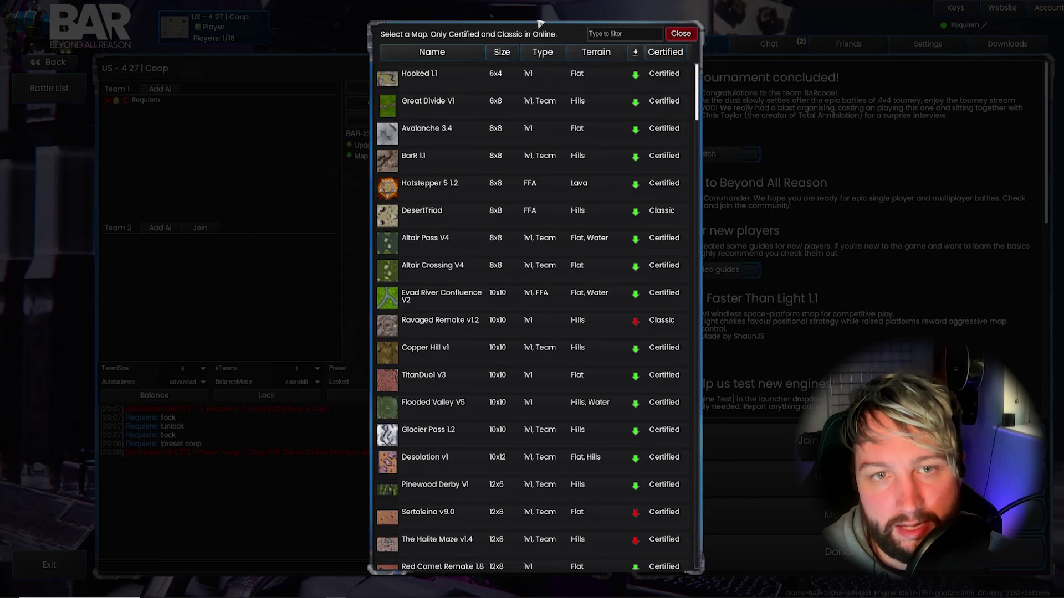
pyautogui.click(609, 34)
pyautogui.write('requiem')
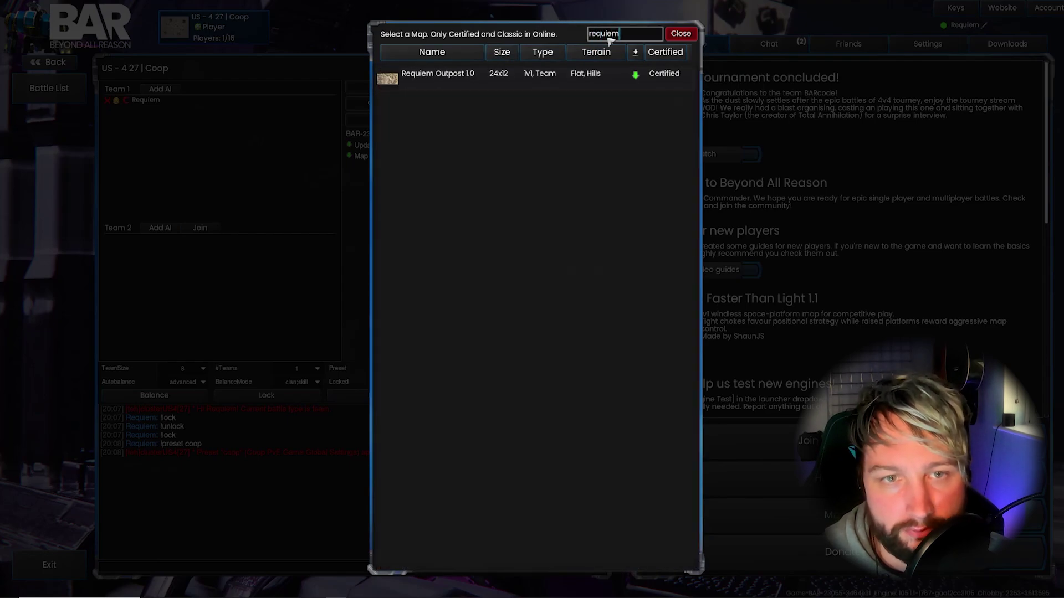
pyautogui.press('Return')
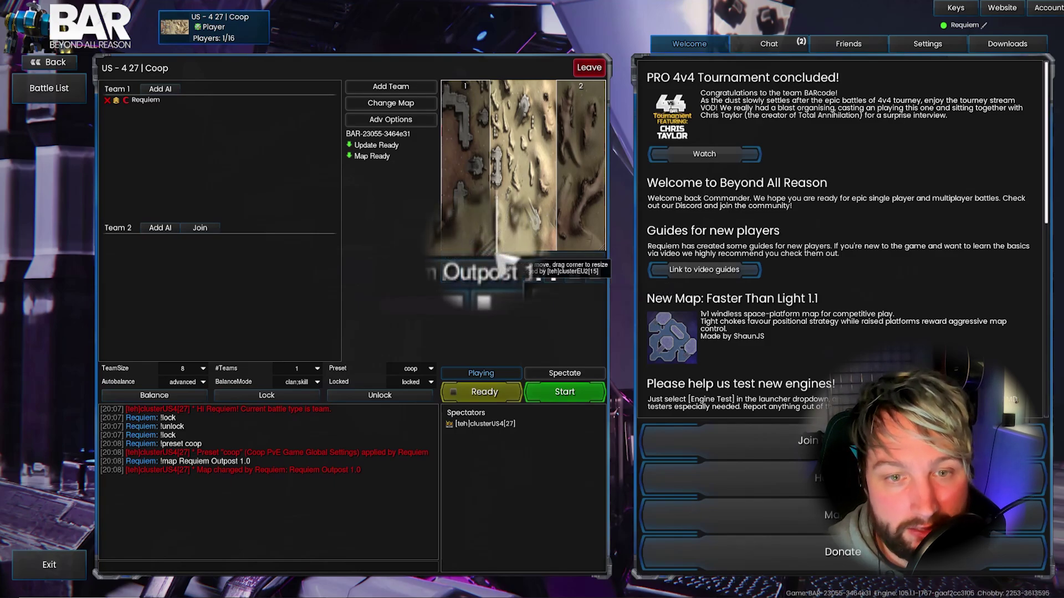
# Shrink the first start box, then split the start boxes vertically at 20 percent
pyautogui.moveTo(498, 255); pyautogui.dragTo(473, 254)
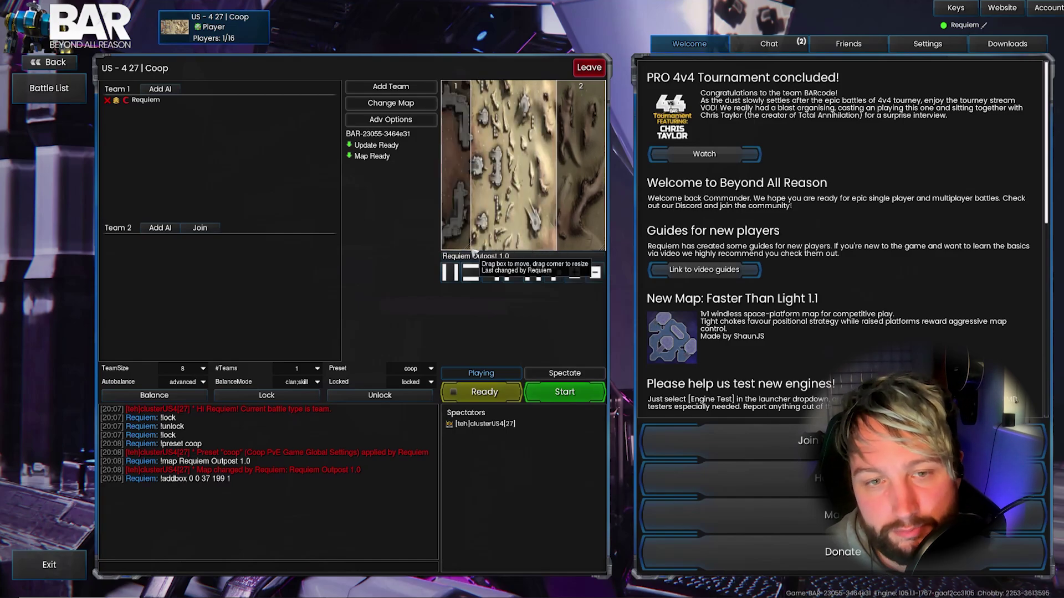
pyautogui.click(450, 272)
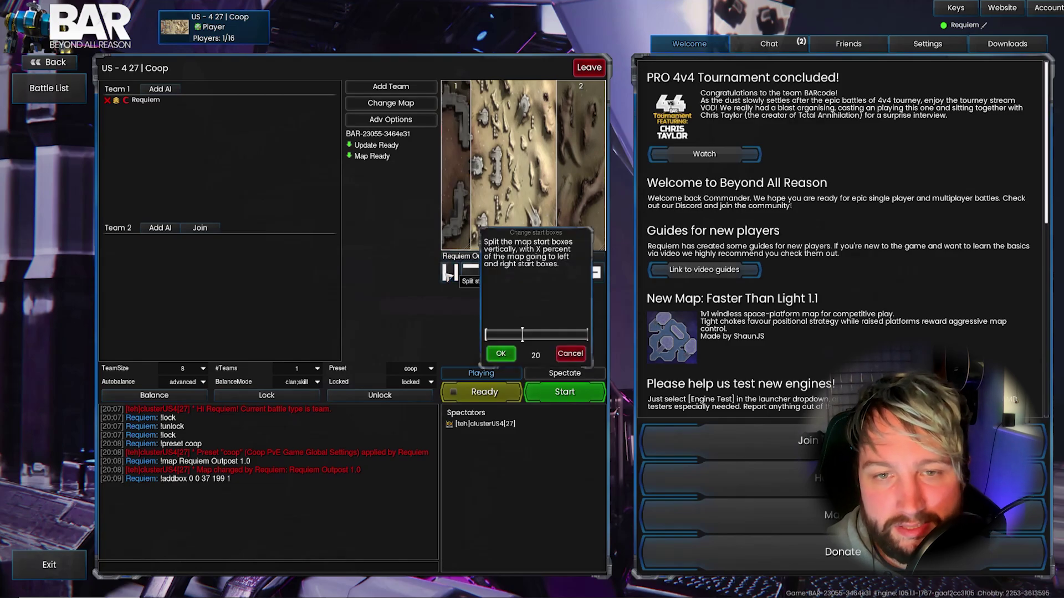
pyautogui.click(499, 354)
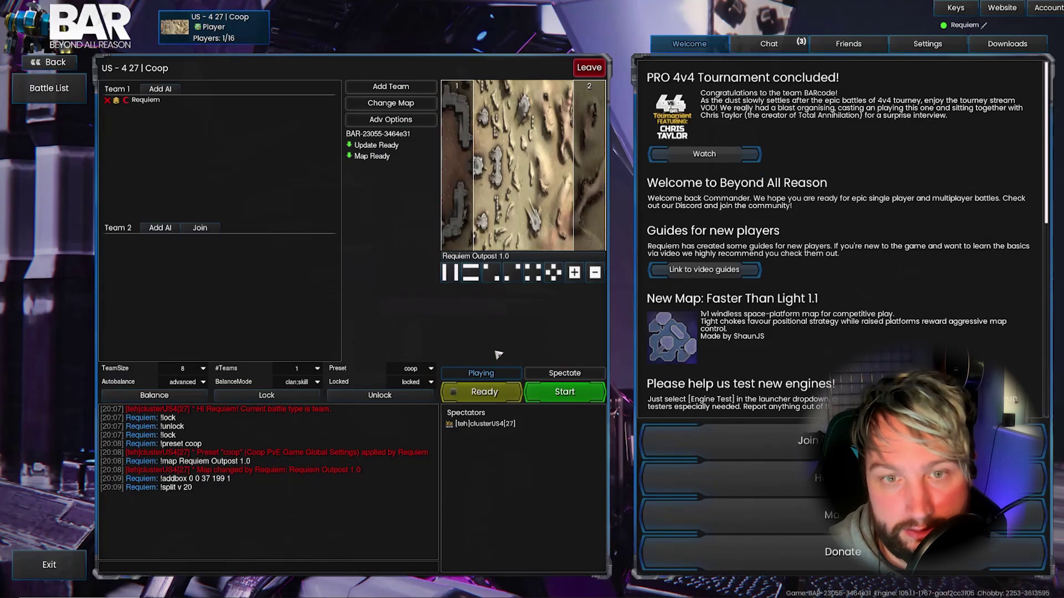
# Try a 50 percent vertical start-box split instead
pyautogui.click(450, 272)
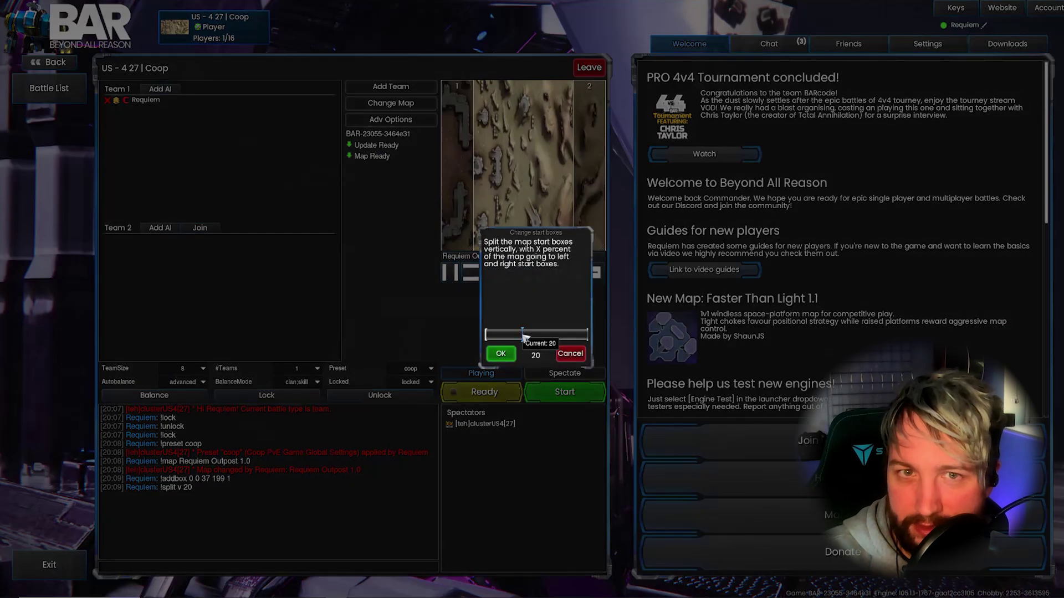
pyautogui.moveTo(524, 335); pyautogui.dragTo(596, 344)
pyautogui.click(508, 358)
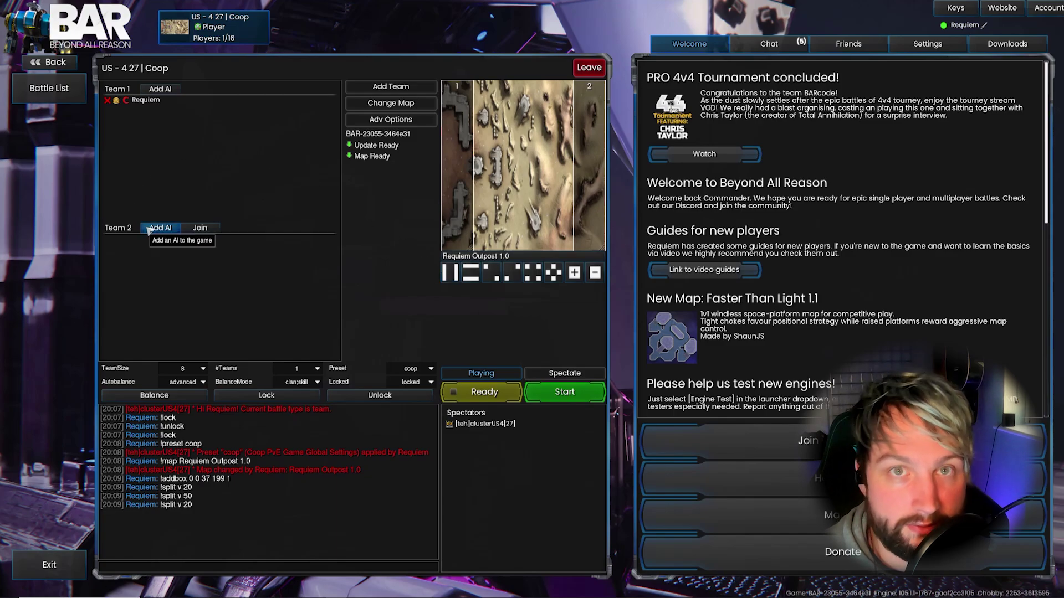
# Review BARbarian AI's difficulty profiles for Team 2, leaving it at Hard | Balanced
pyautogui.click(169, 231)
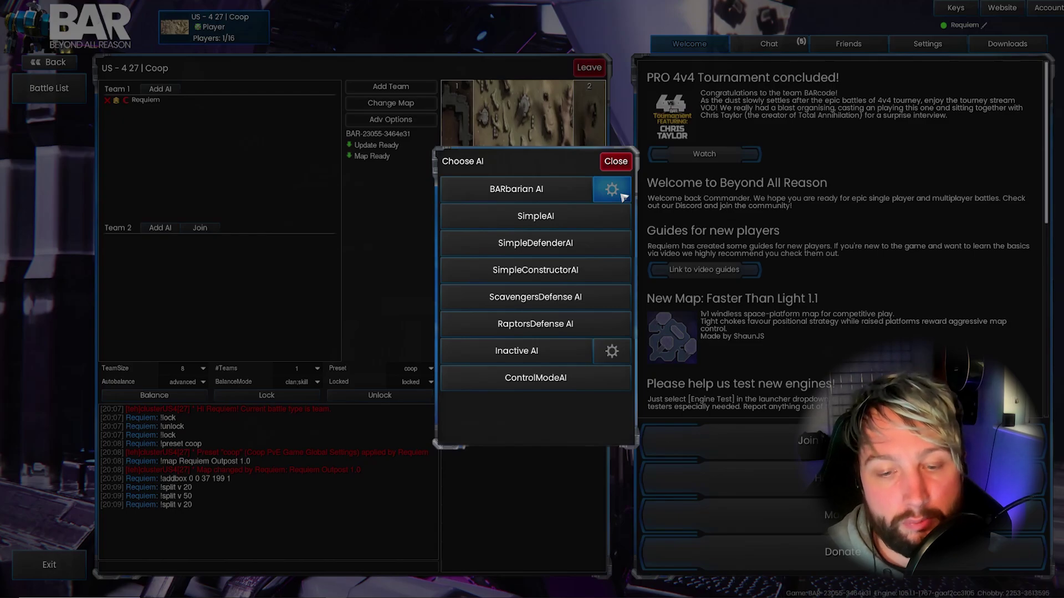
pyautogui.click(612, 190)
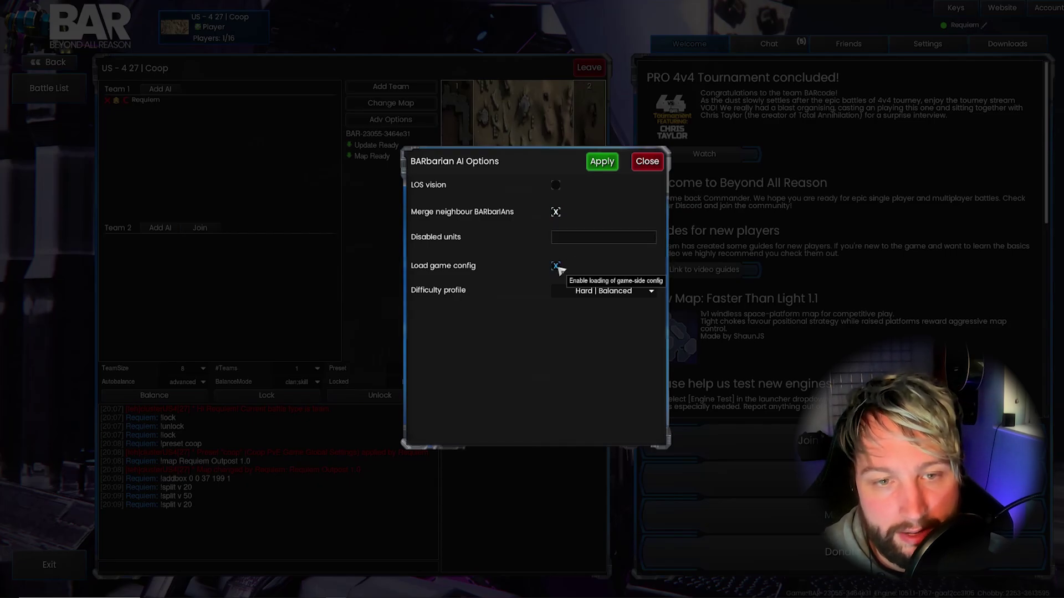
pyautogui.click(572, 294)
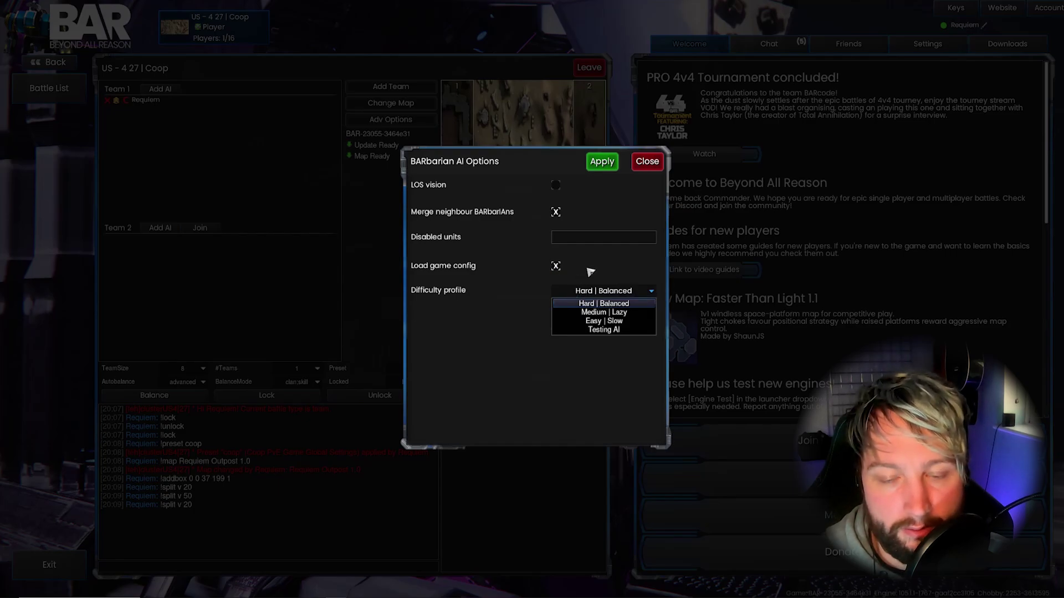
pyautogui.click(591, 272)
pyautogui.click(638, 167)
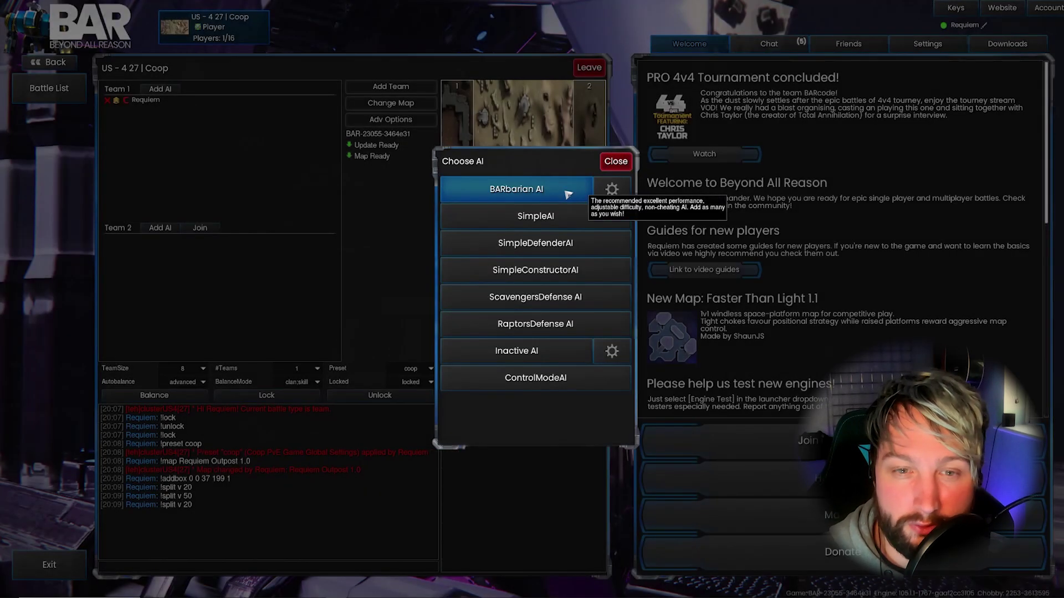
# Add BARbarian AI to Team 2, then bring up Team 2's AI choices again
pyautogui.click(568, 194)
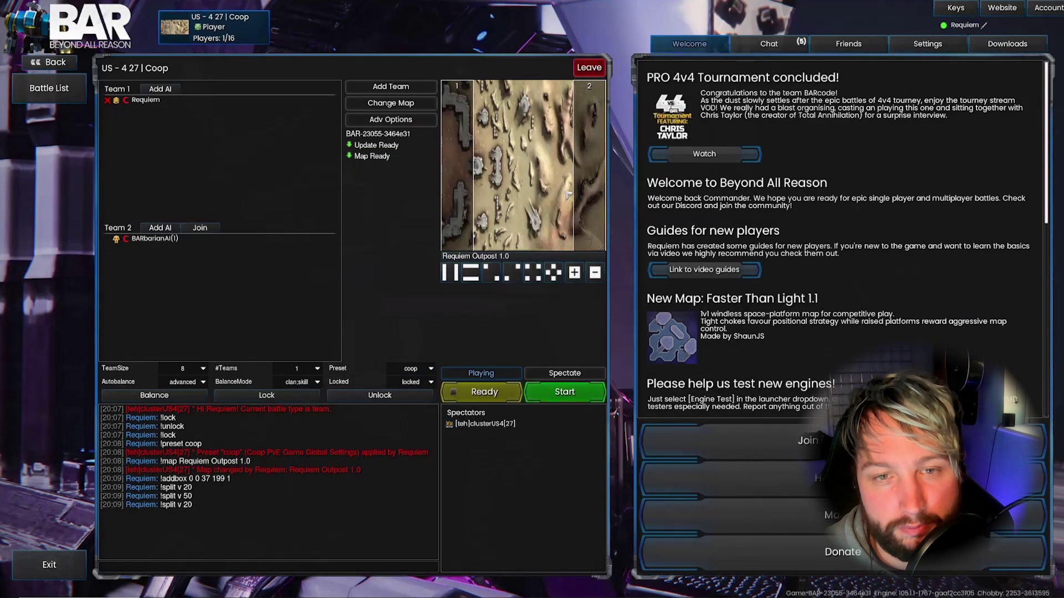
pyautogui.click(160, 228)
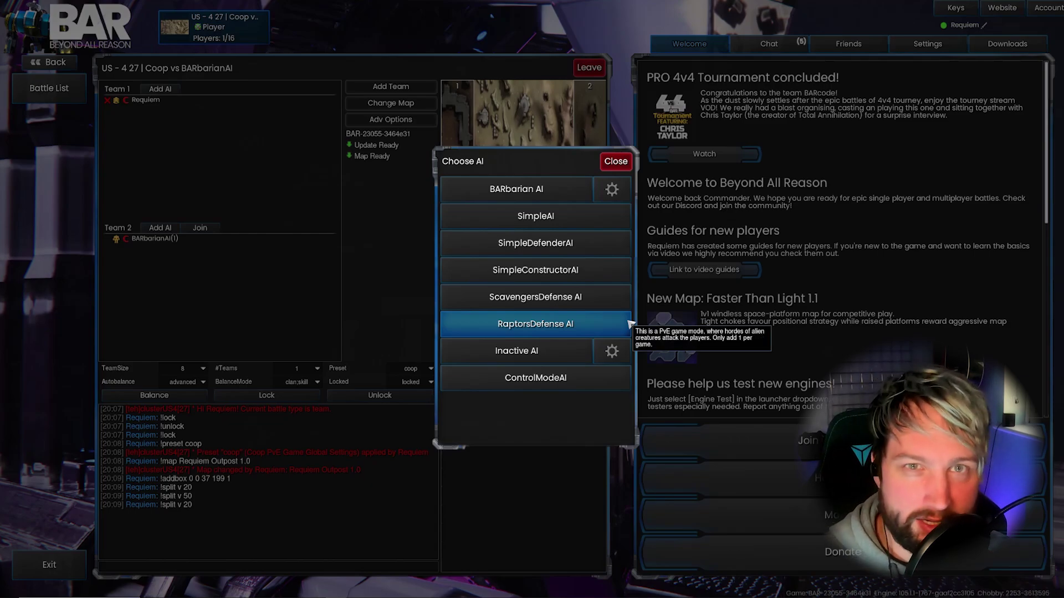
# Check Inactive AI's aggressivity (left at Normal), dismiss the AI list, and go to Adv Options
pyautogui.click(621, 356)
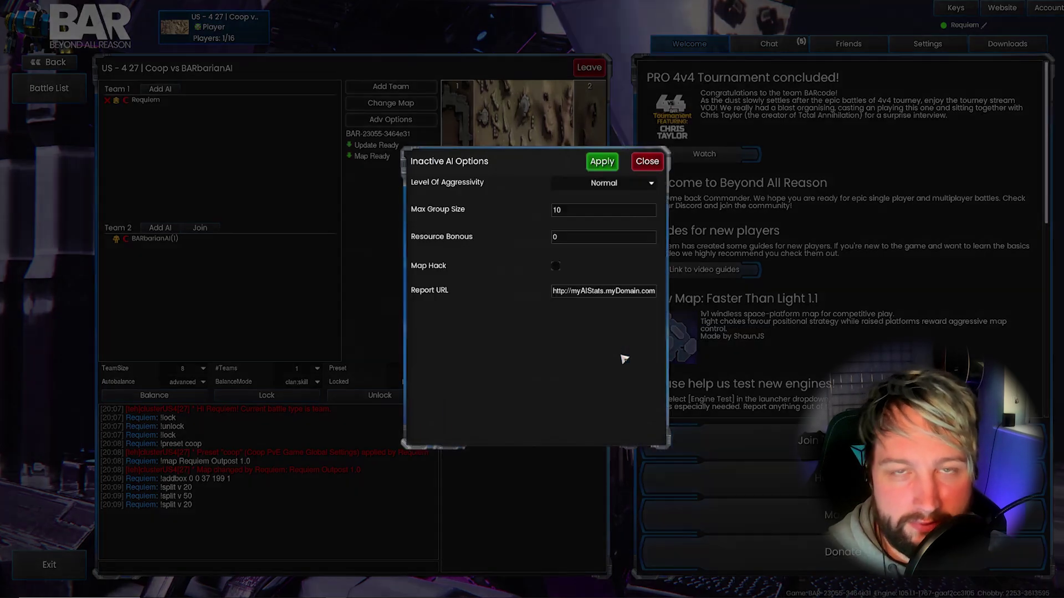
pyautogui.click(655, 186)
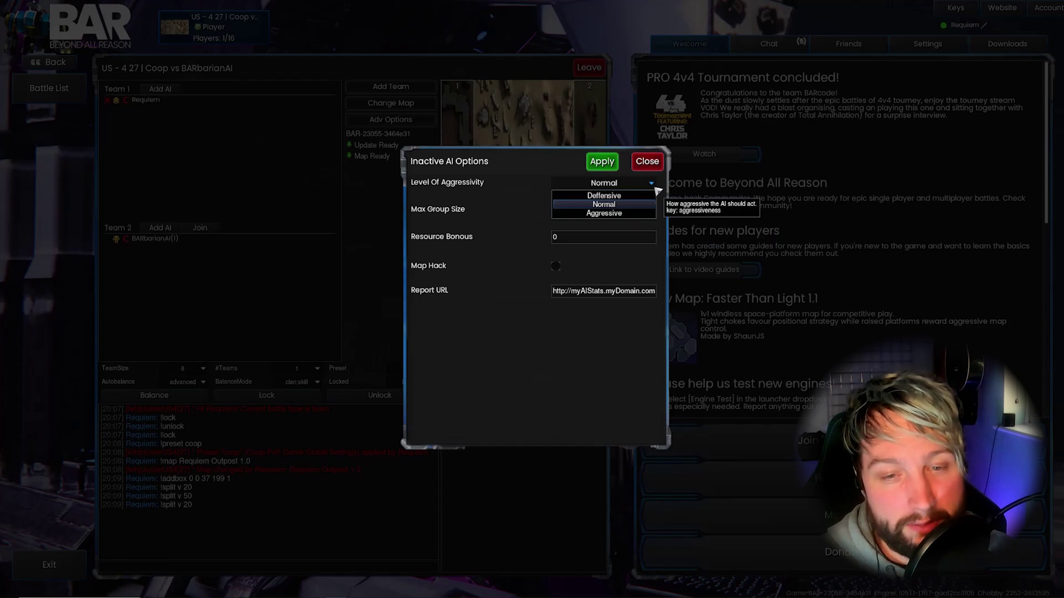
pyautogui.click(657, 190)
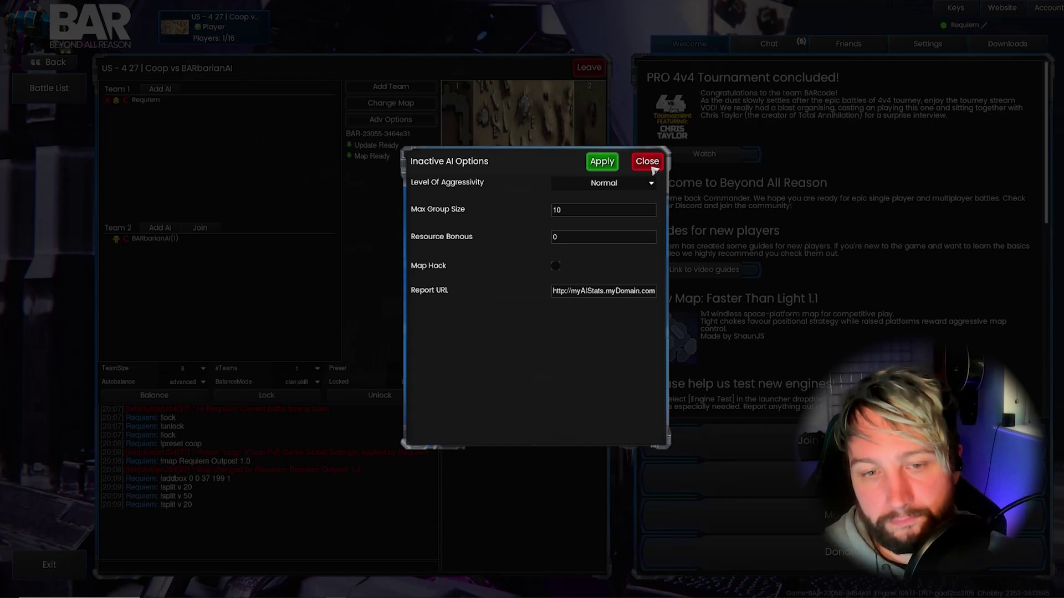
pyautogui.click(647, 161)
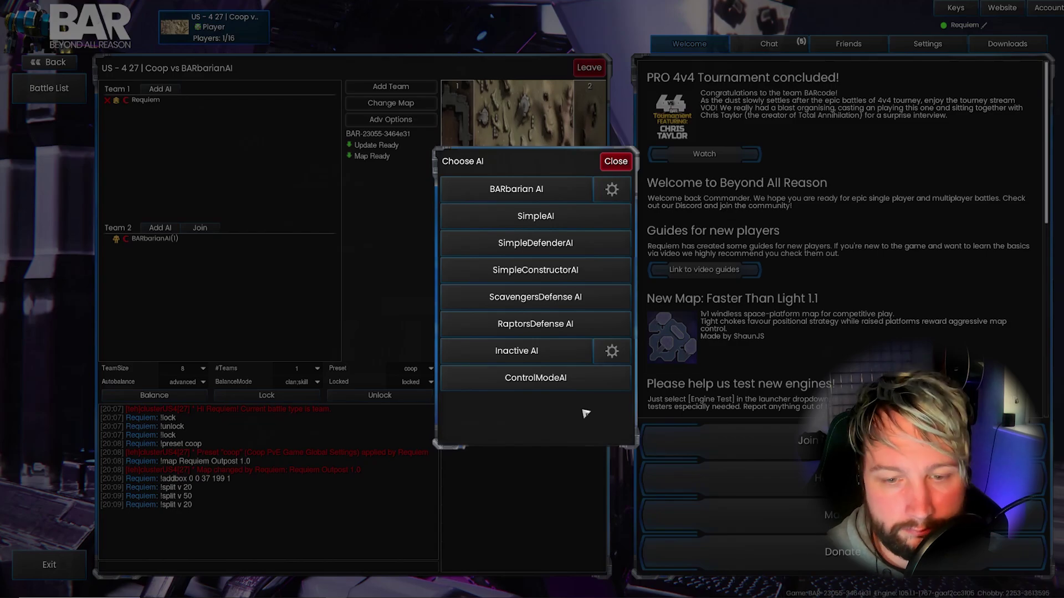
pyautogui.click(276, 275)
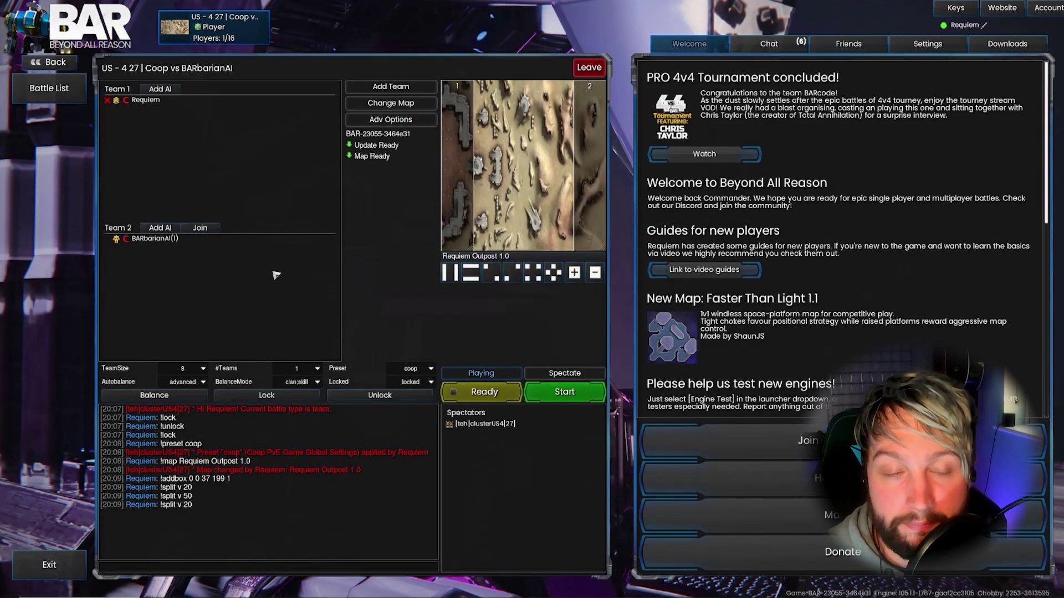
pyautogui.click(390, 119)
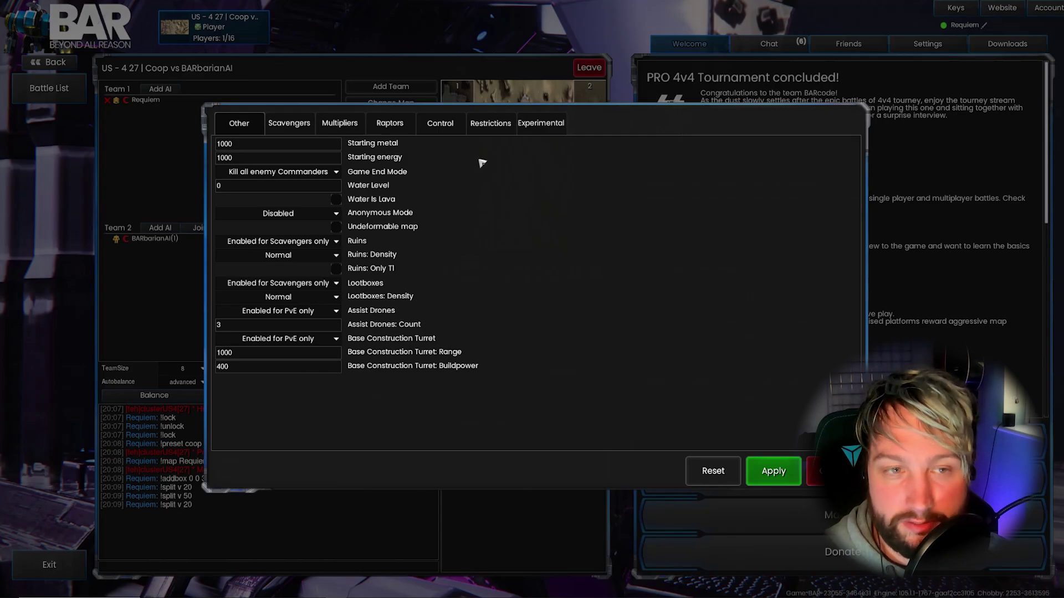
# Browse the Scavengers, Raptors, Multipliers and Control option pages
pyautogui.click(277, 122)
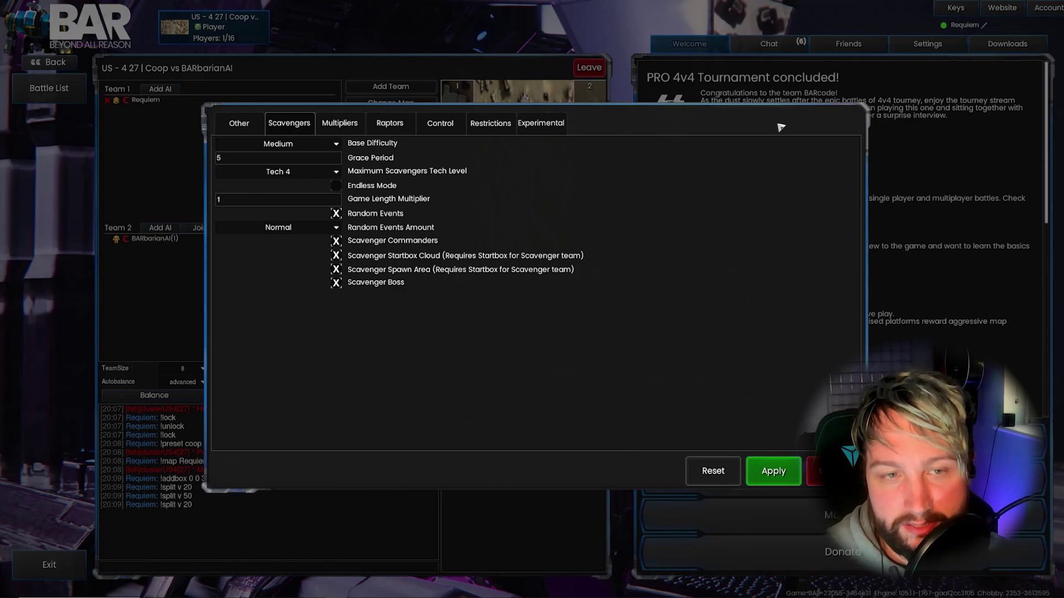
pyautogui.click(390, 124)
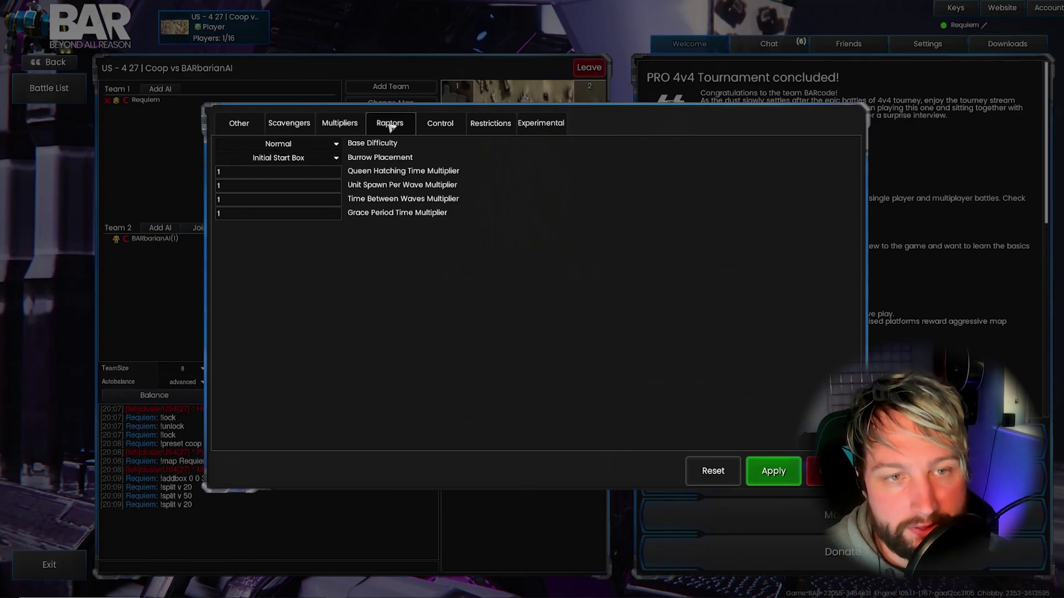
pyautogui.click(353, 126)
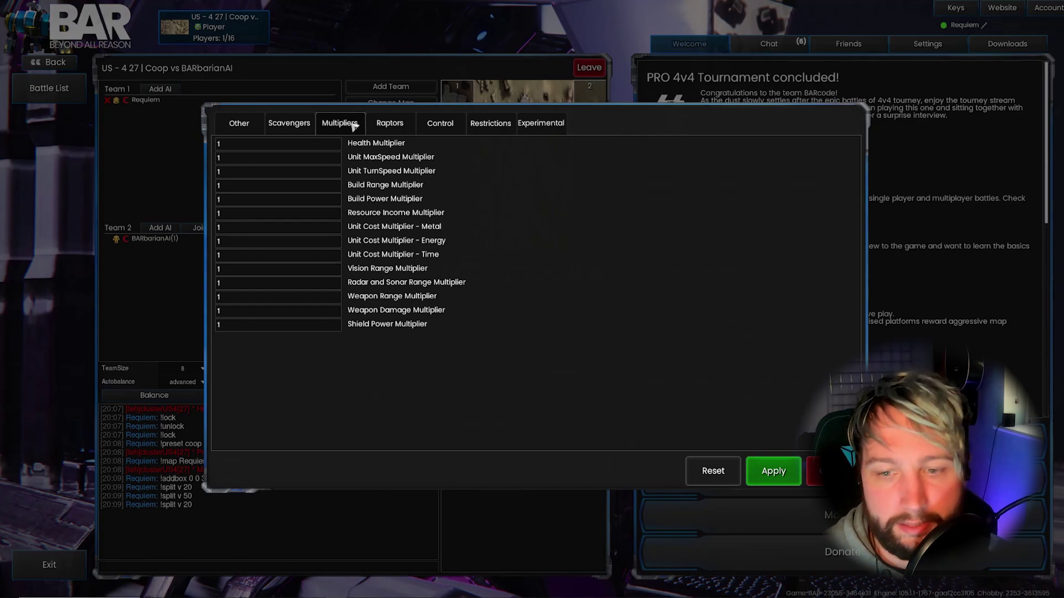
pyautogui.click(443, 133)
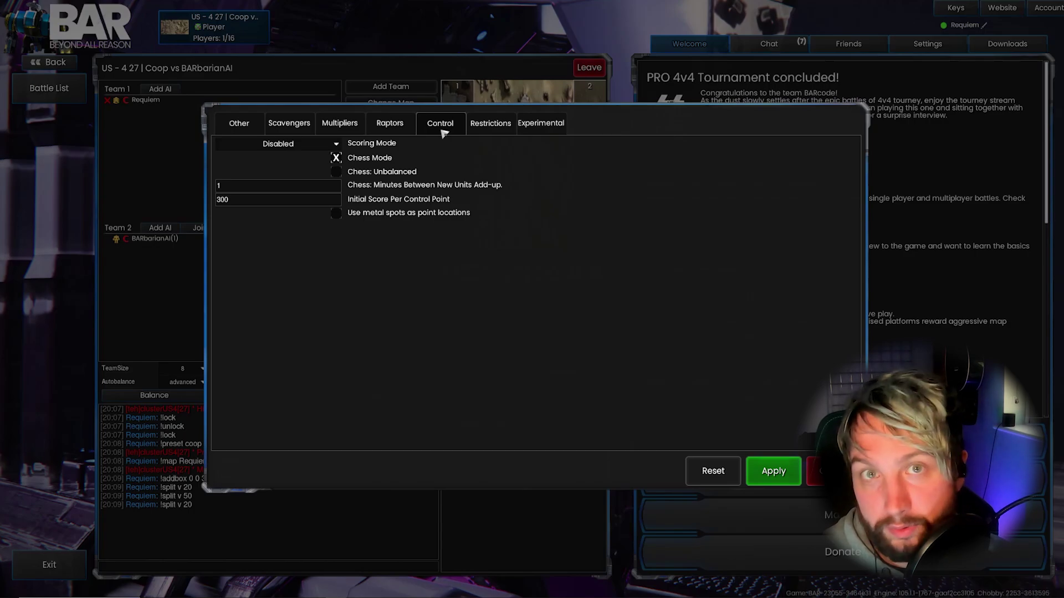
# Review the Restrictions page, then the Experimental option page
pyautogui.click(502, 133)
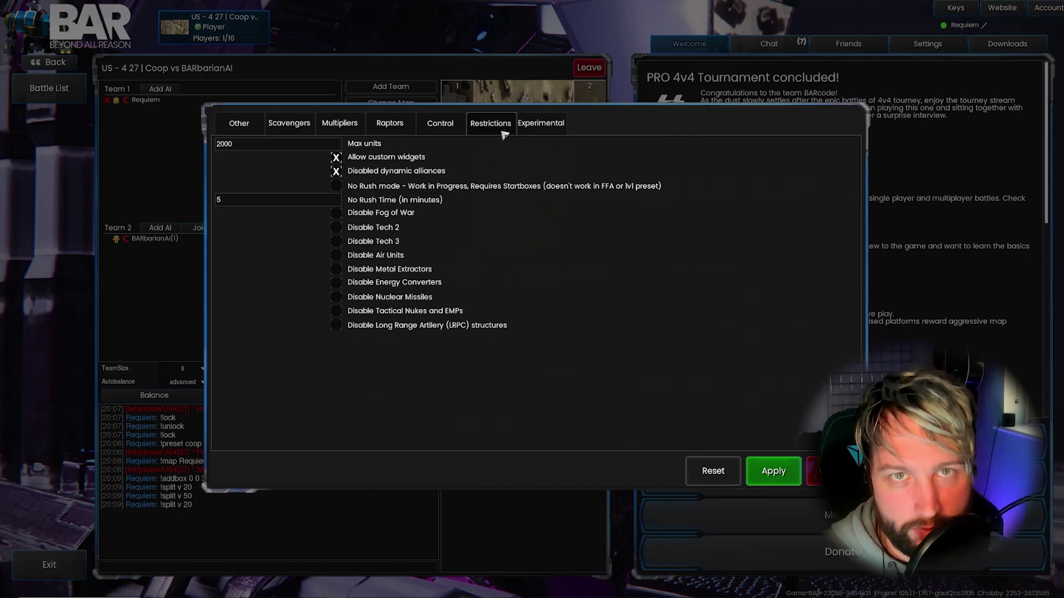
pyautogui.click(521, 129)
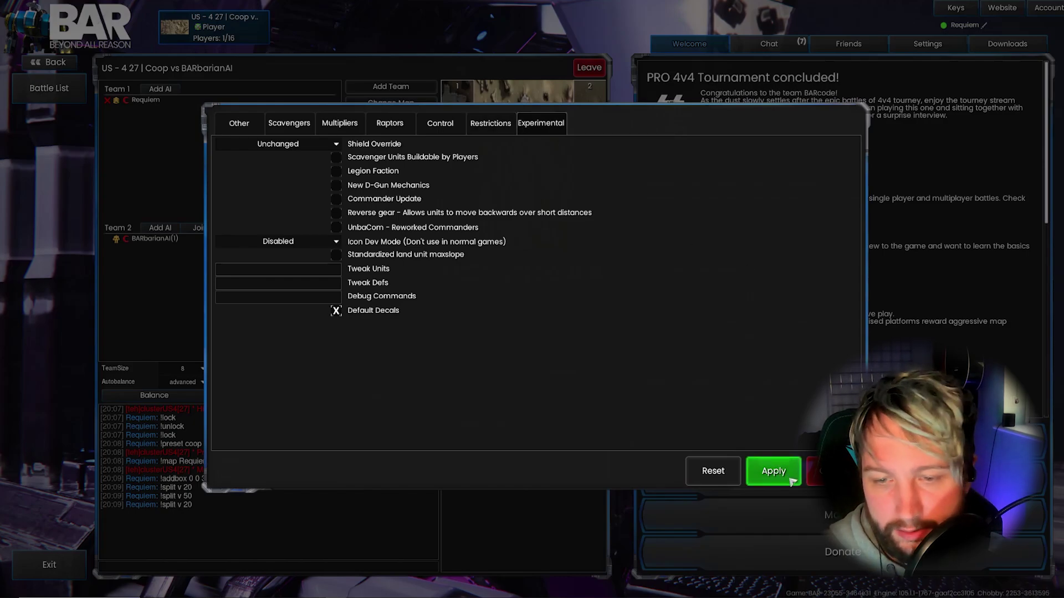
# Apply the advanced options and send the '$gatekeeper friends' command in room chat
pyautogui.click(773, 471)
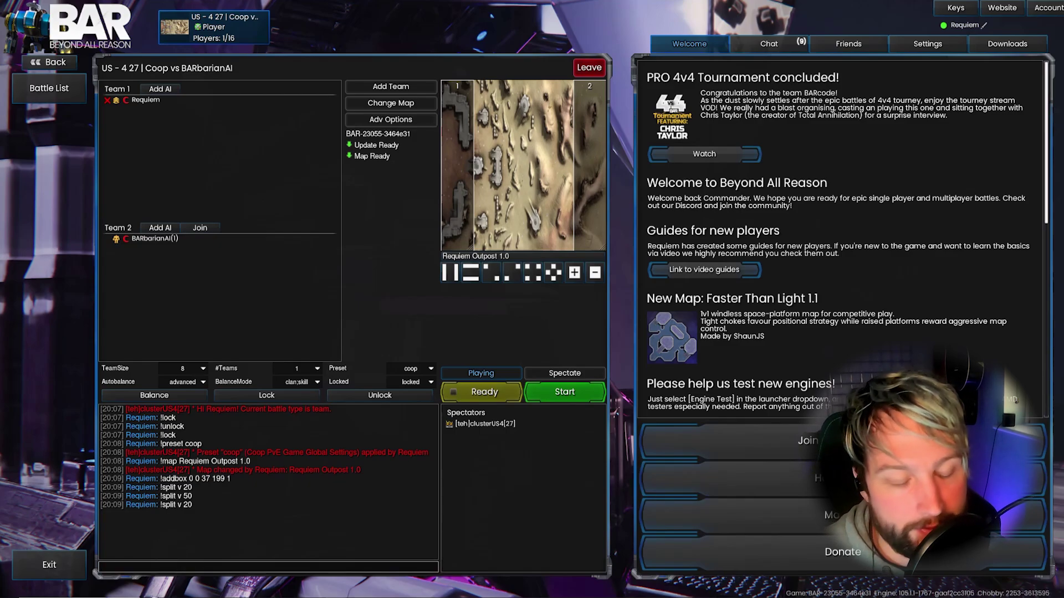
pyautogui.write('$gatekeeper friends')
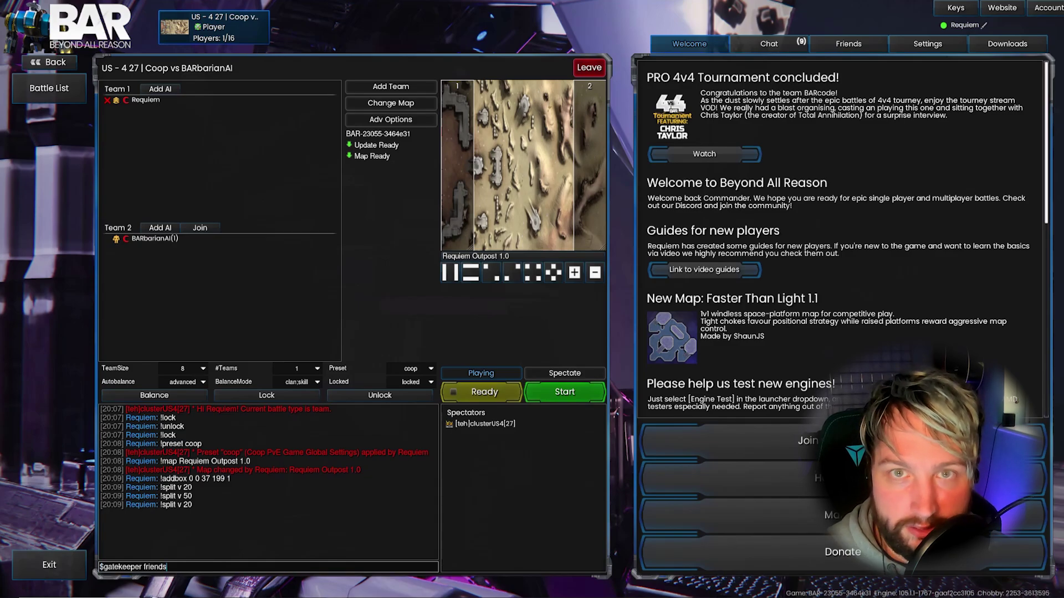
pyautogui.press('Return')
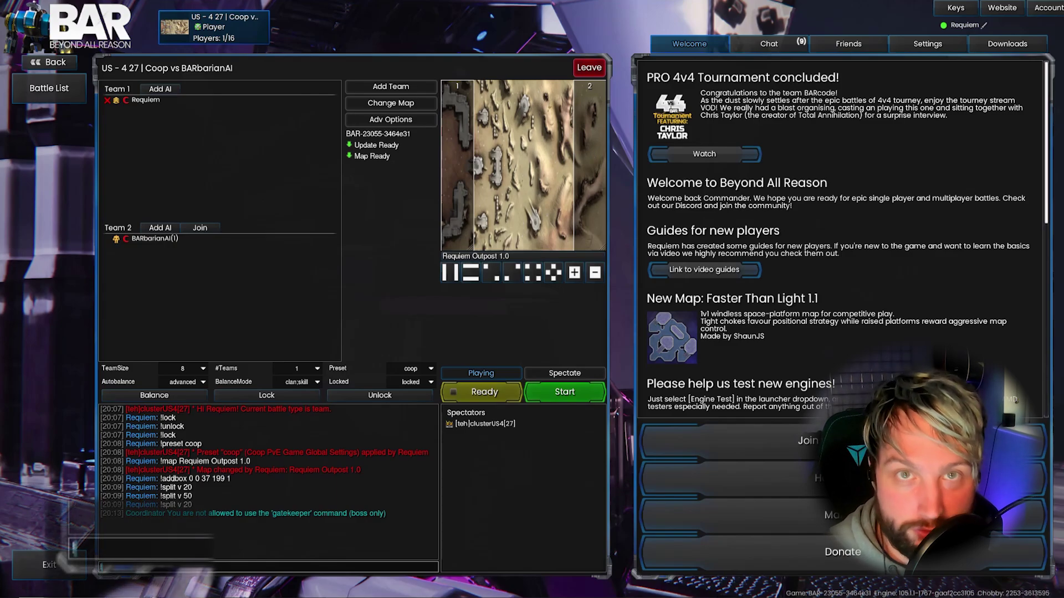
# Enable boss mode with '!boss requiem' and type '$gatekeeper friends' again
pyautogui.write('!boss re')
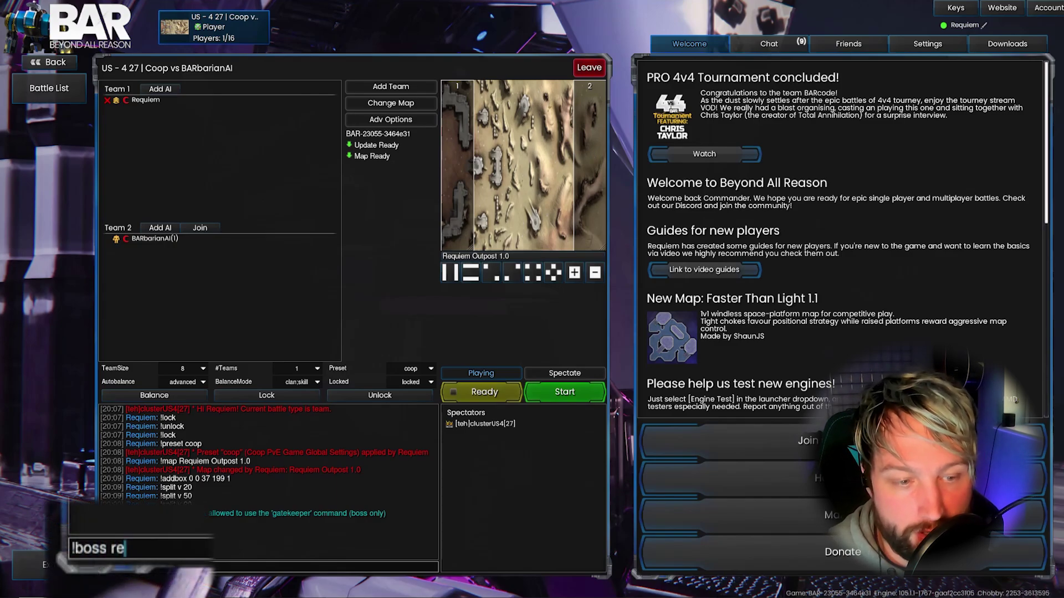
pyautogui.write('quiem')
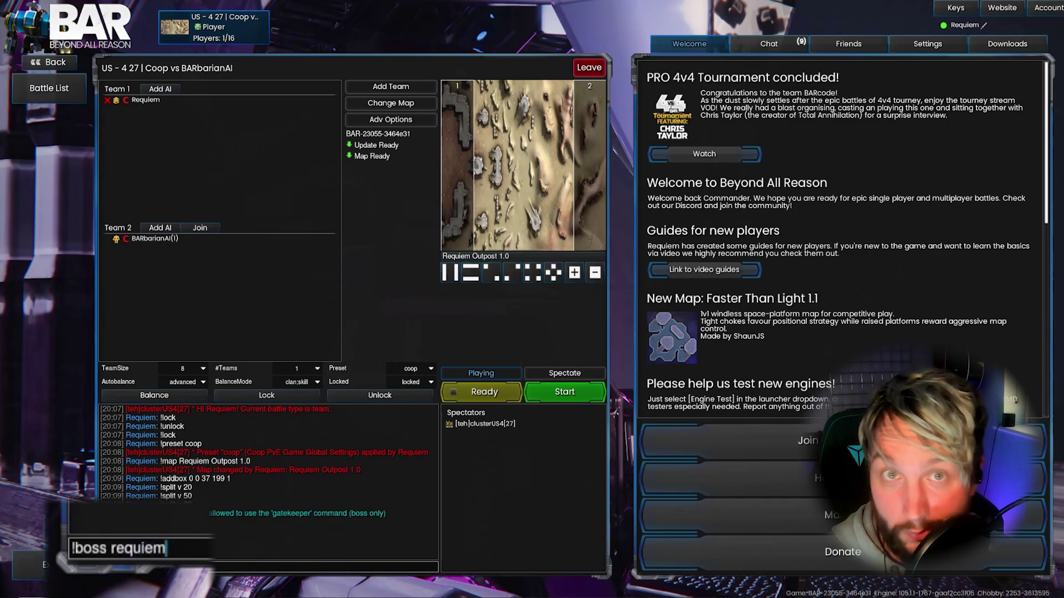
pyautogui.press('Return')
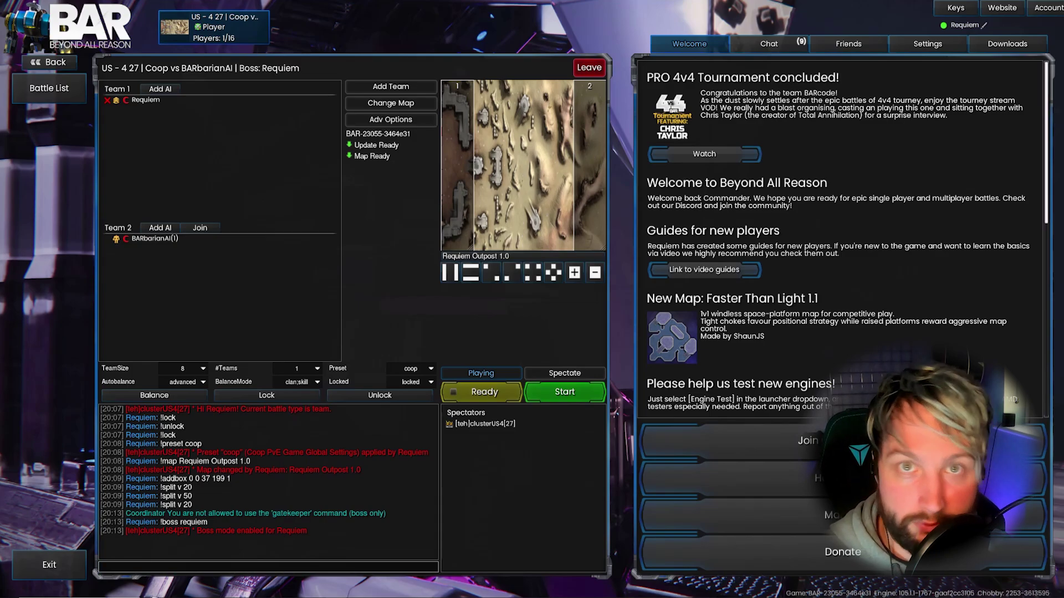
pyautogui.write('$gatekeeper friends')
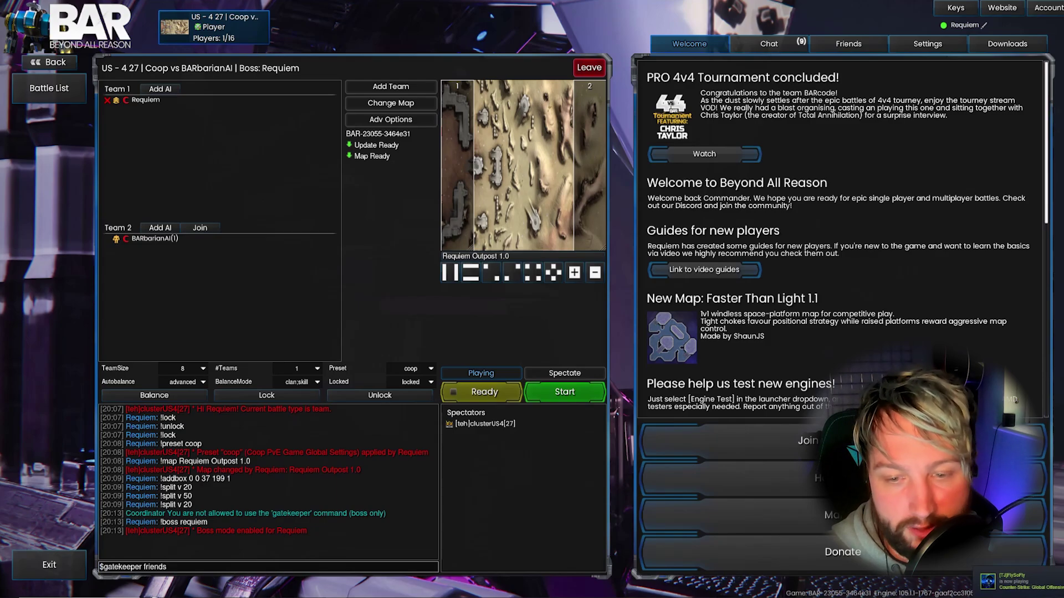
# Send '$gatekeeper friends', then type '$rename You room name here' in chat
pyautogui.press('Return')
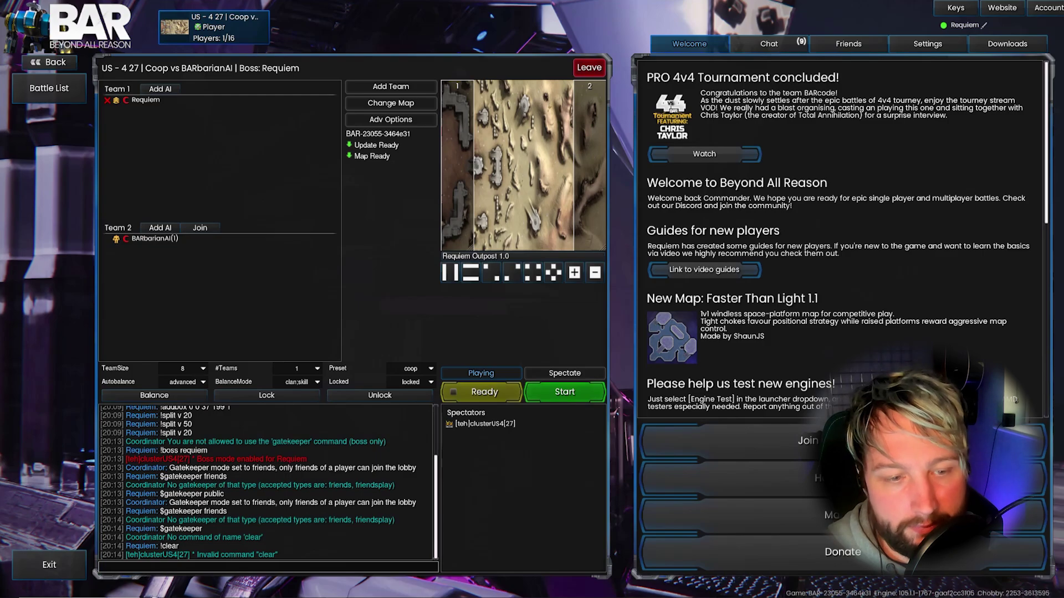
pyautogui.write('$')
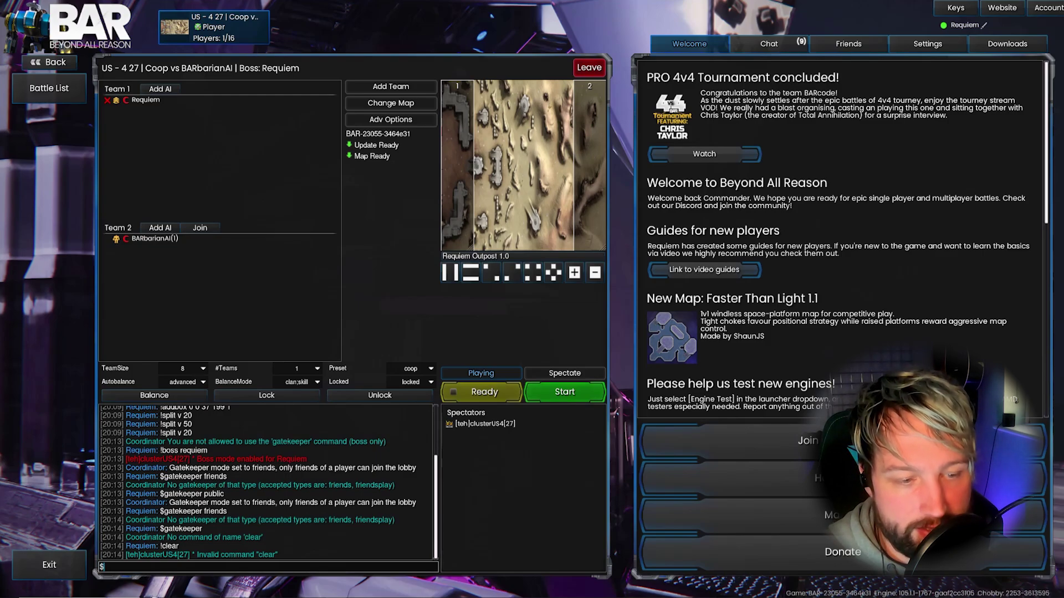
pyautogui.write('rename')
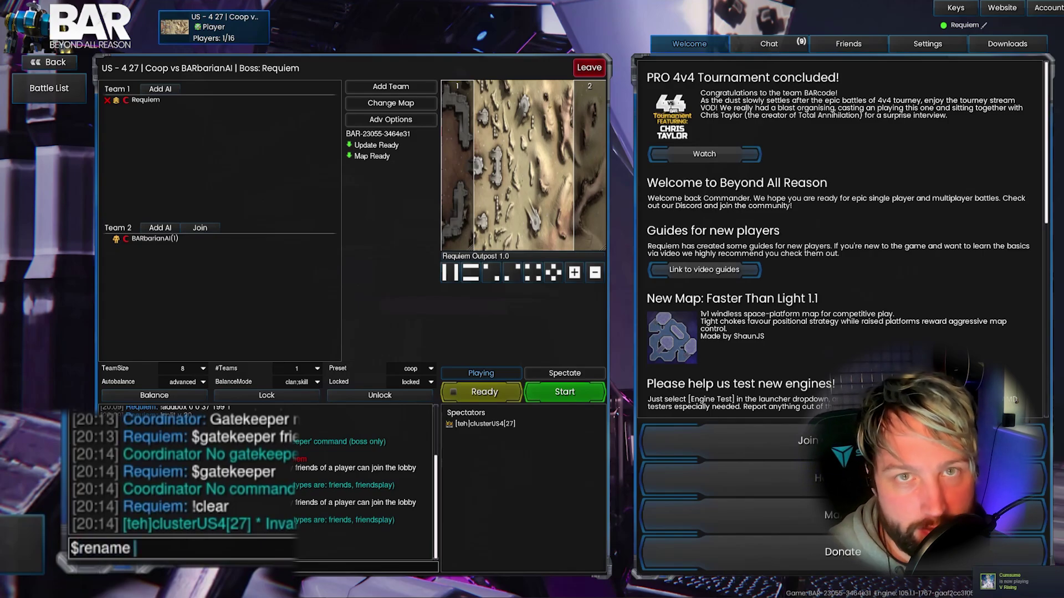
pyautogui.write(' You')
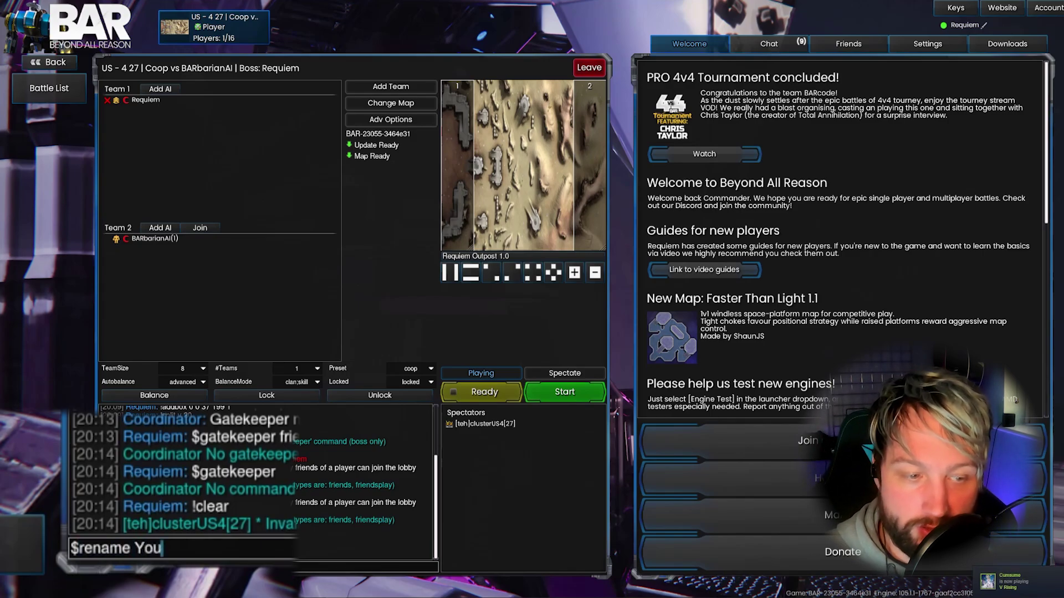
pyautogui.write(' room name here')
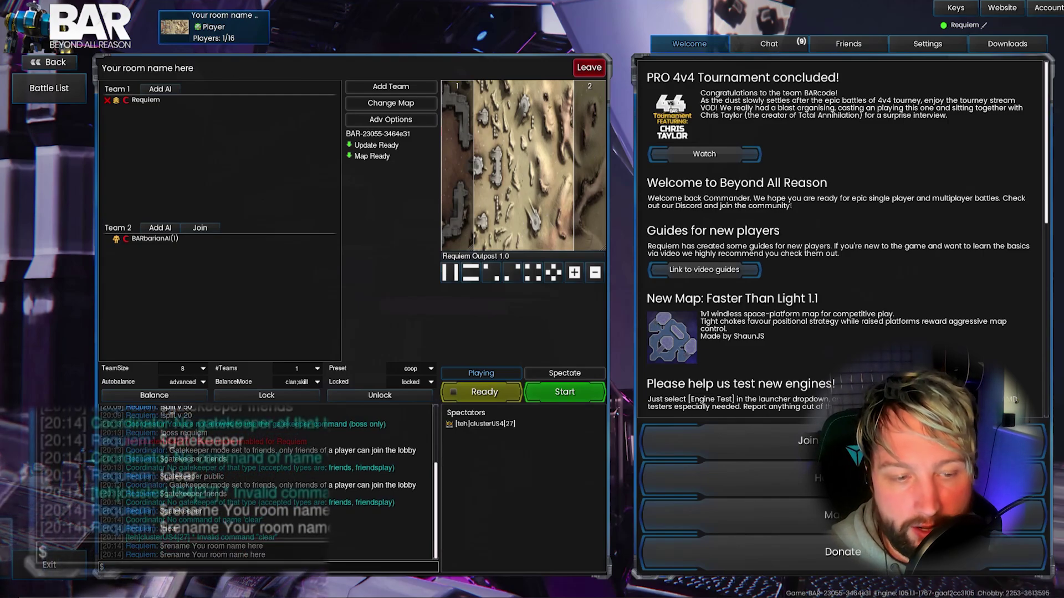
# Send the $welcome-message command with 'Here is how you add a welcome message to your server' in battle chat
pyautogui.write('wel')
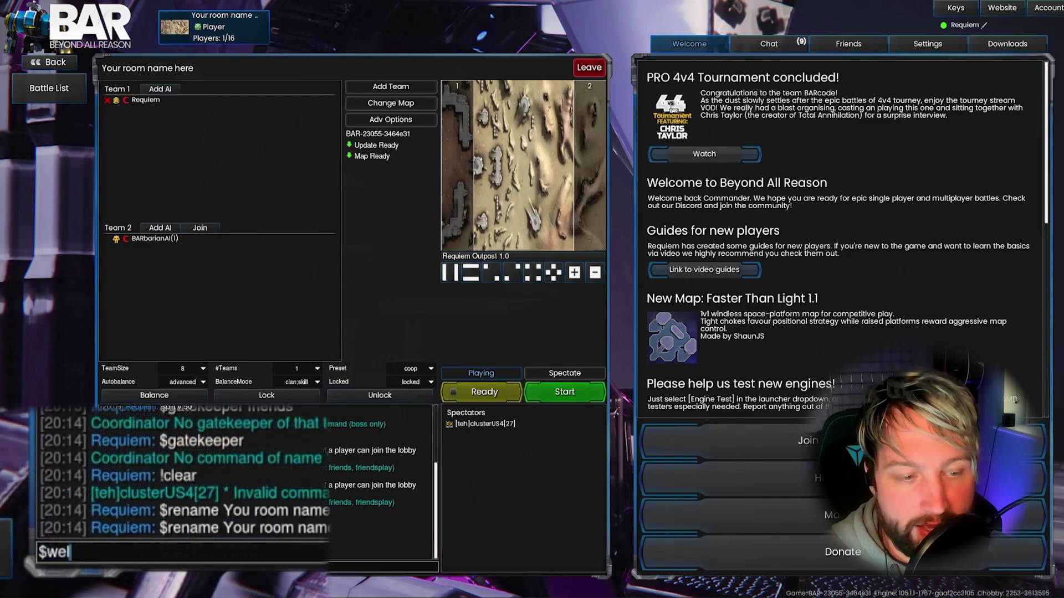
pyautogui.write('come-message ')
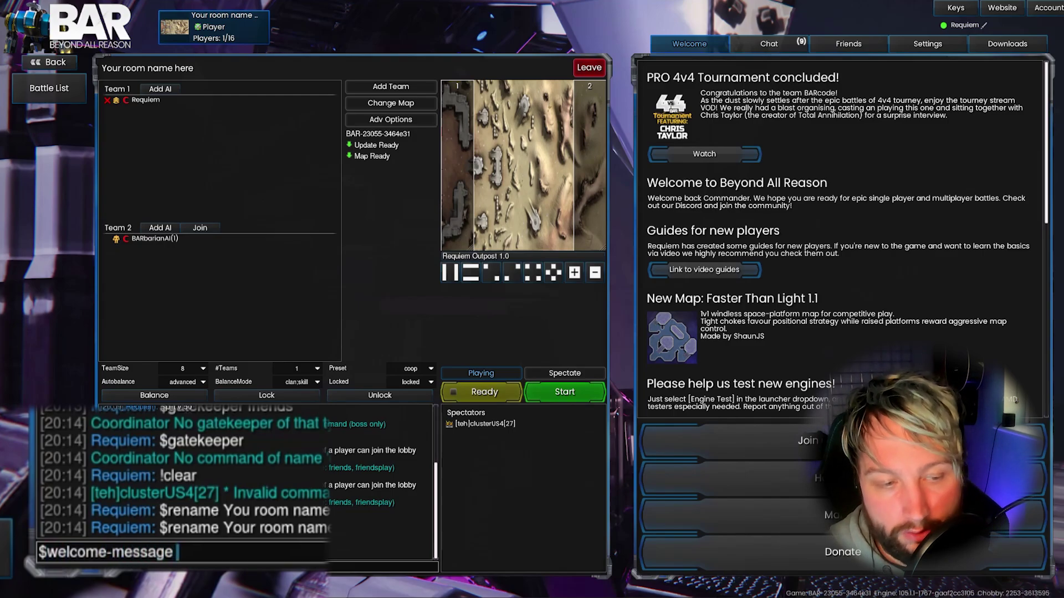
pyautogui.write('Here ')
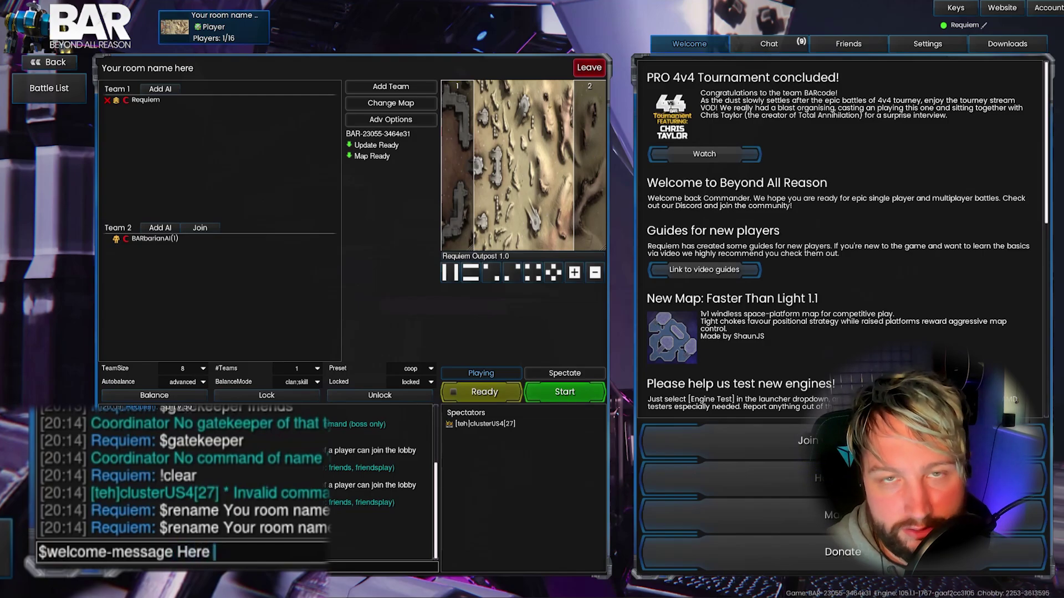
pyautogui.write('is how you add')
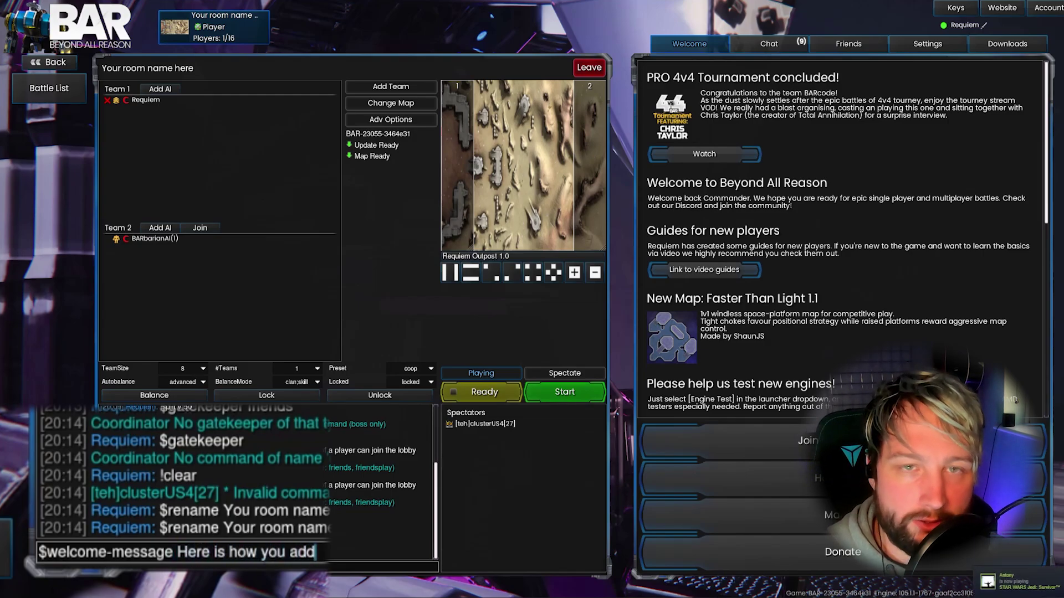
pyautogui.write(' a welcome m')
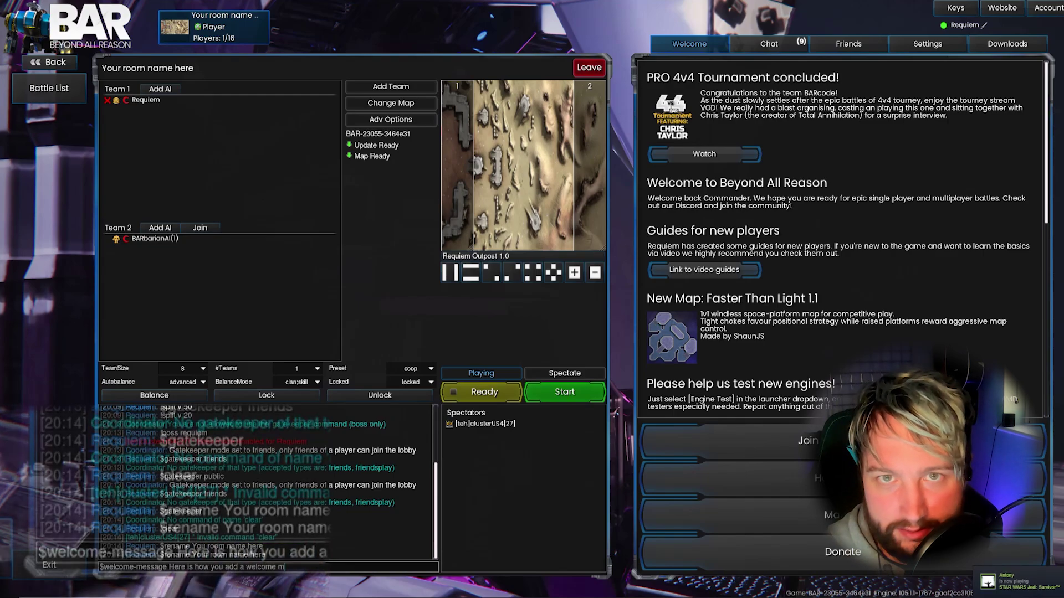
pyautogui.write('essage to ')
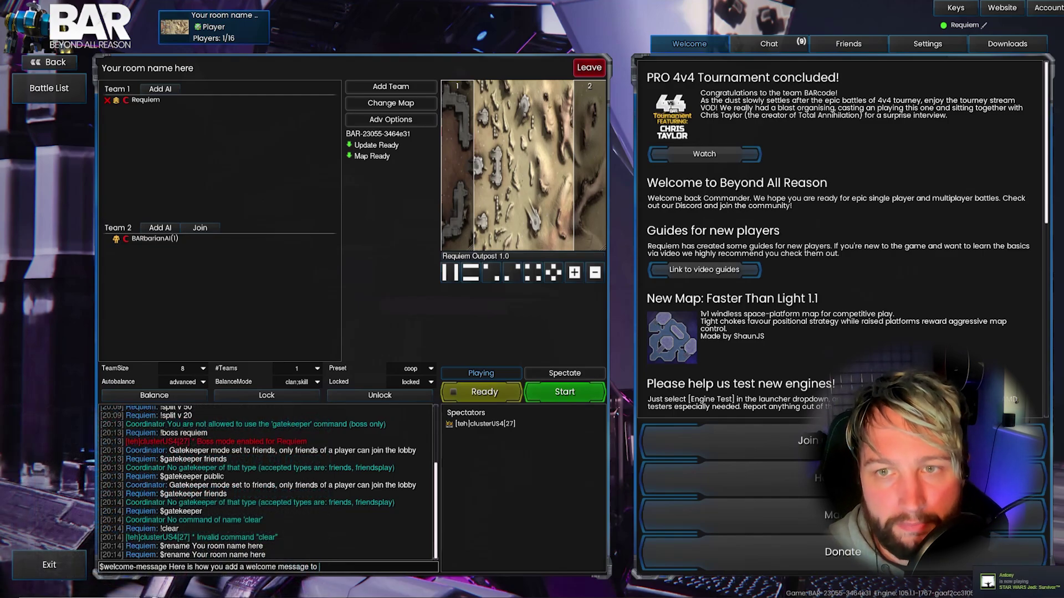
pyautogui.write('your server')
pyautogui.press('Return')
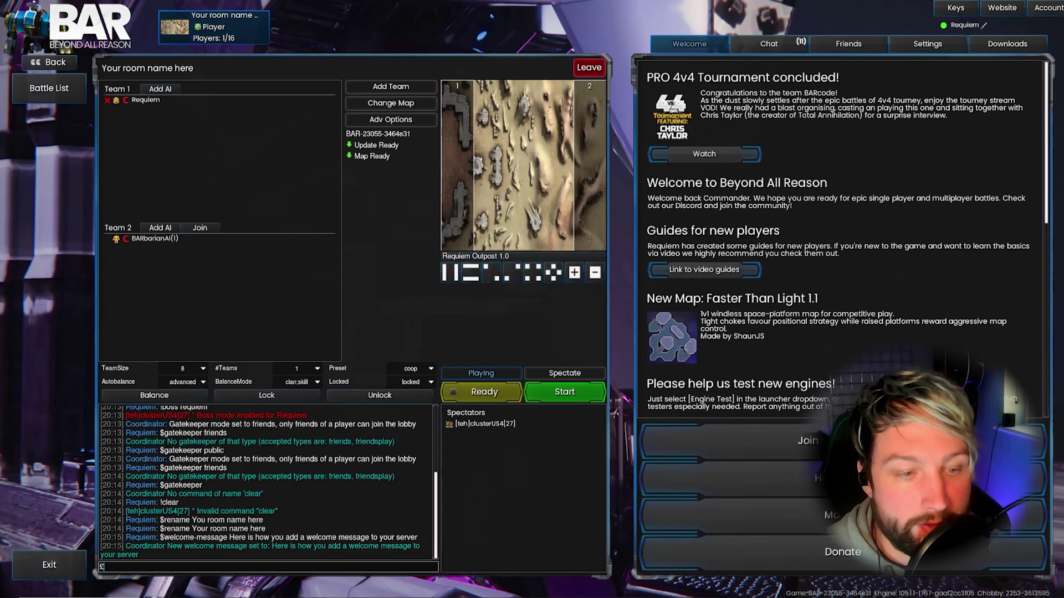
pyautogui.write('$meme')
# List the available memes with $meme, then request the crazy meme for the battle
pyautogui.press('Return')
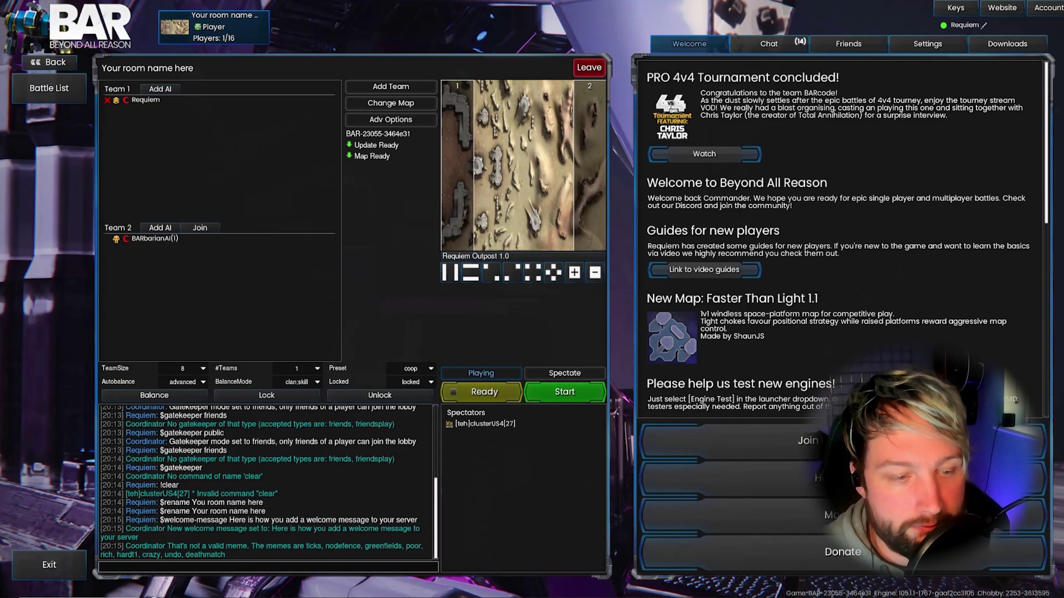
pyautogui.write('$')
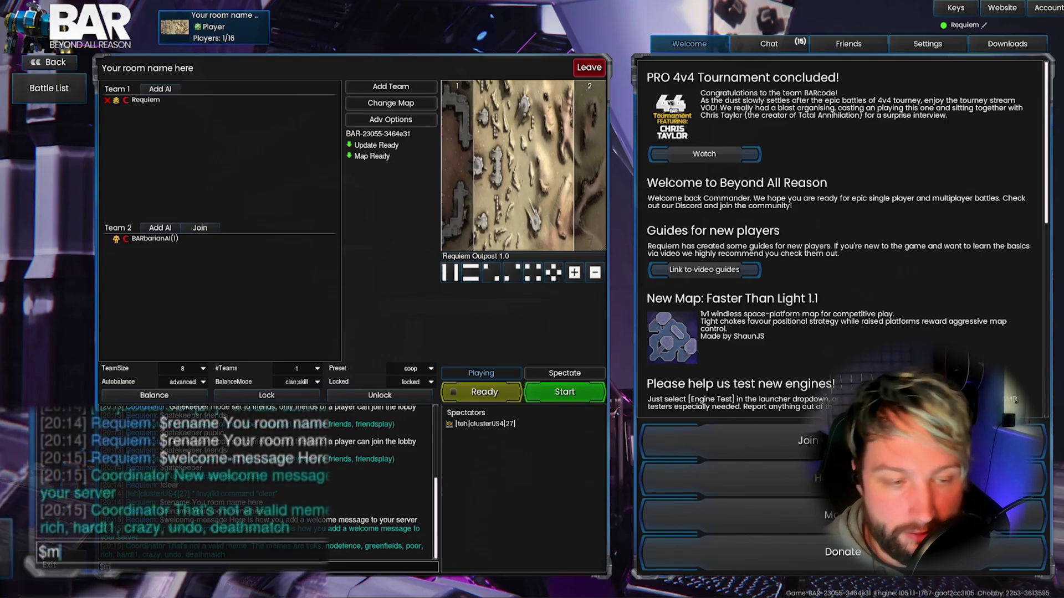
pyautogui.write('me craz')
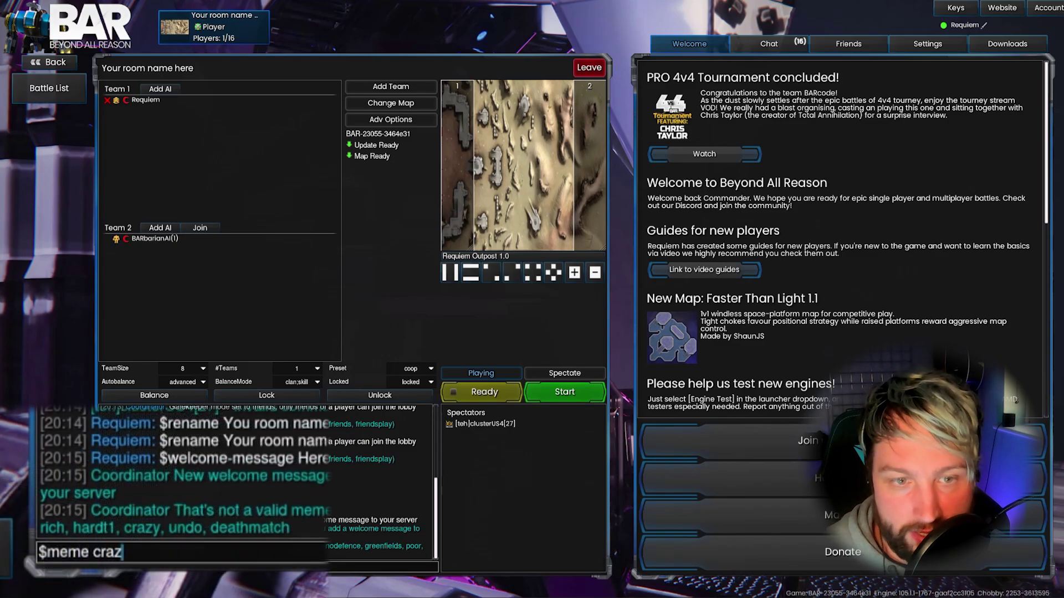
pyautogui.write('y')
pyautogui.press('Return')
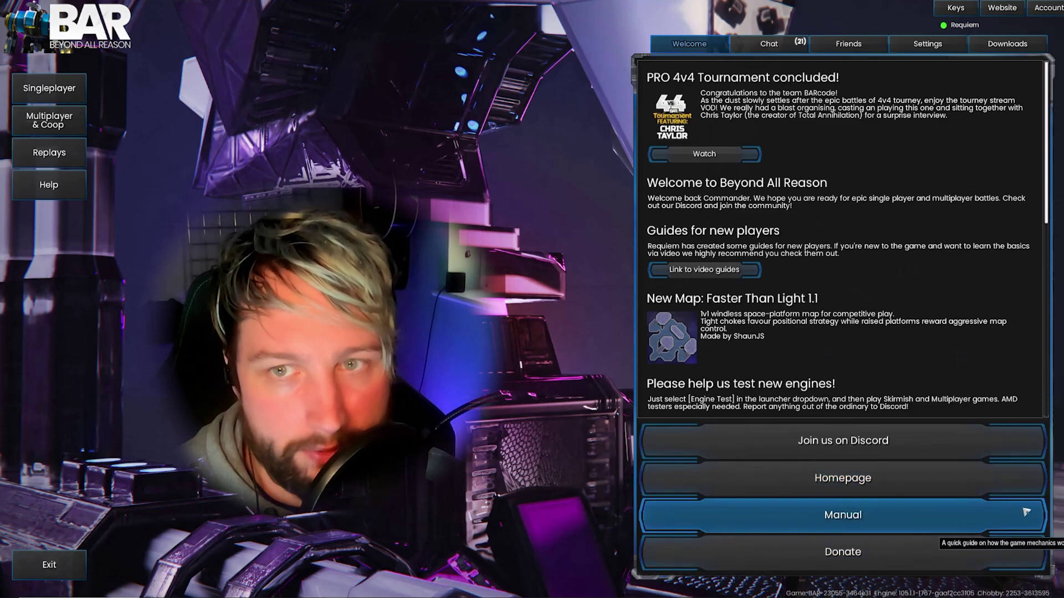
# Open the lobby Chat panel and switch to the #main channel's conversation
pyautogui.click(790, 47)
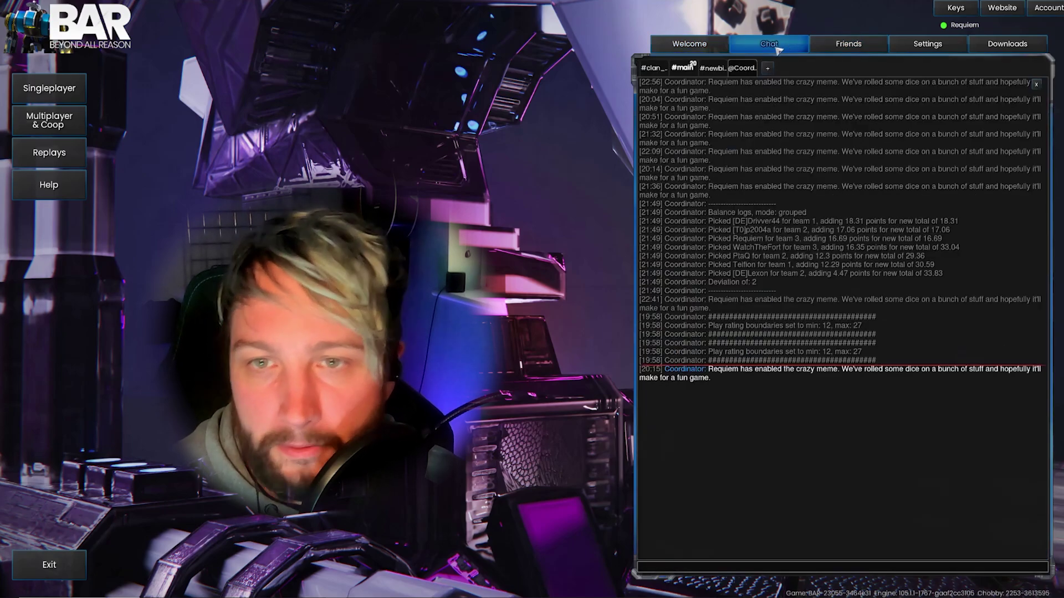
pyautogui.click(684, 70)
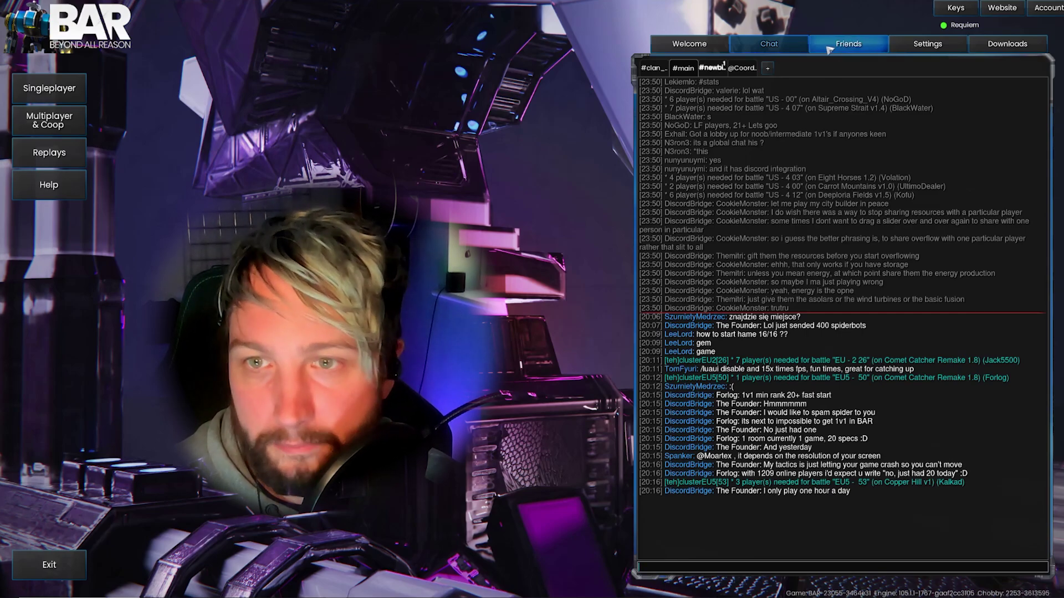
# Browse the Friends and Settings panels, ending on Downloads showing Pawn Retreat 1.2 Complete
pyautogui.click(828, 49)
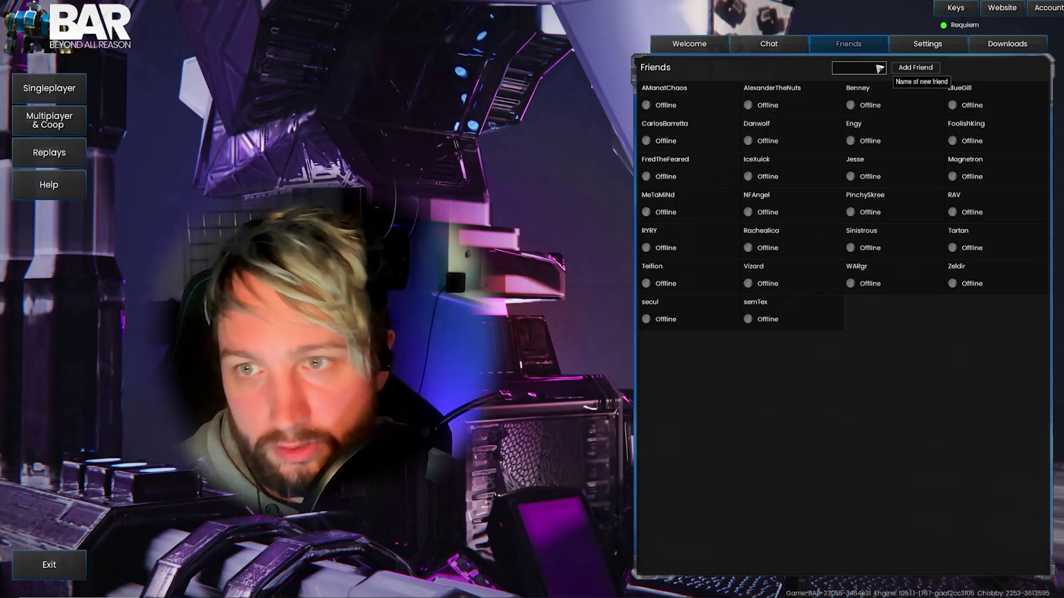
pyautogui.click(921, 51)
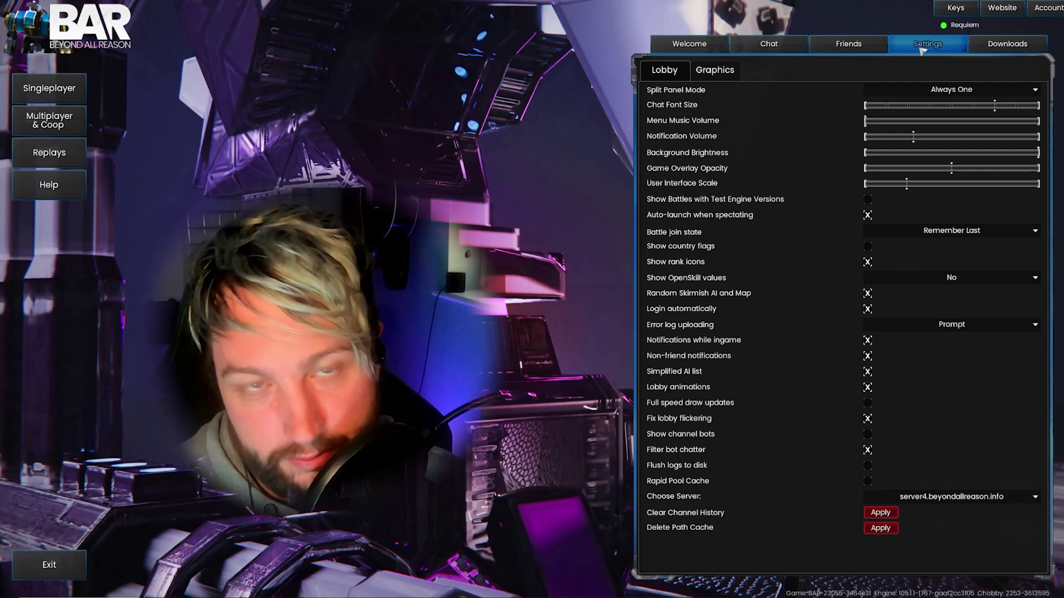
pyautogui.click(1006, 49)
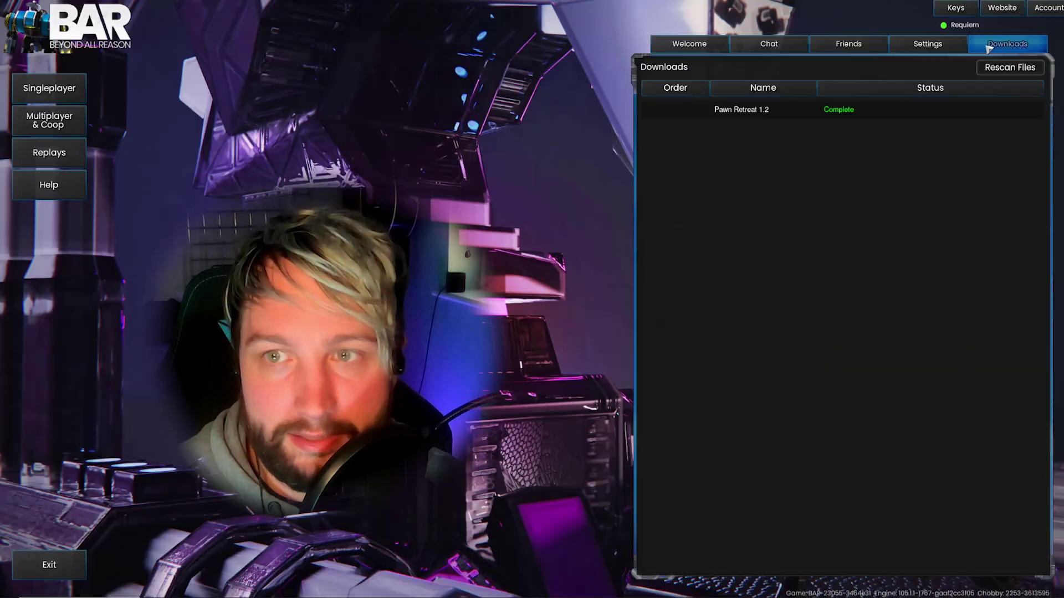
# View and close the keyboard shortcuts reference, then return to the Welcome news
pyautogui.click(946, 10)
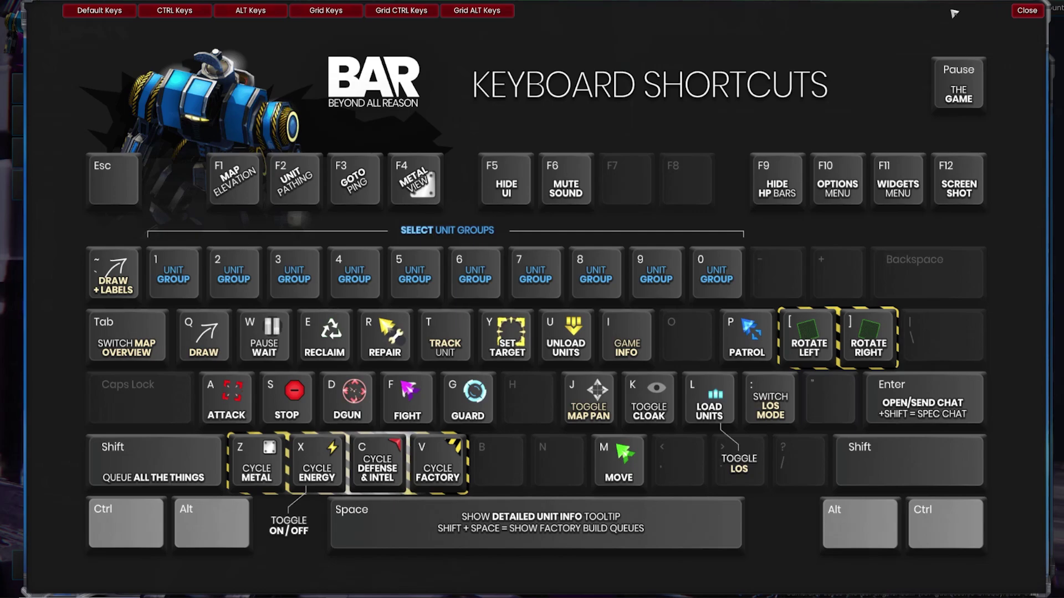
pyautogui.click(1027, 12)
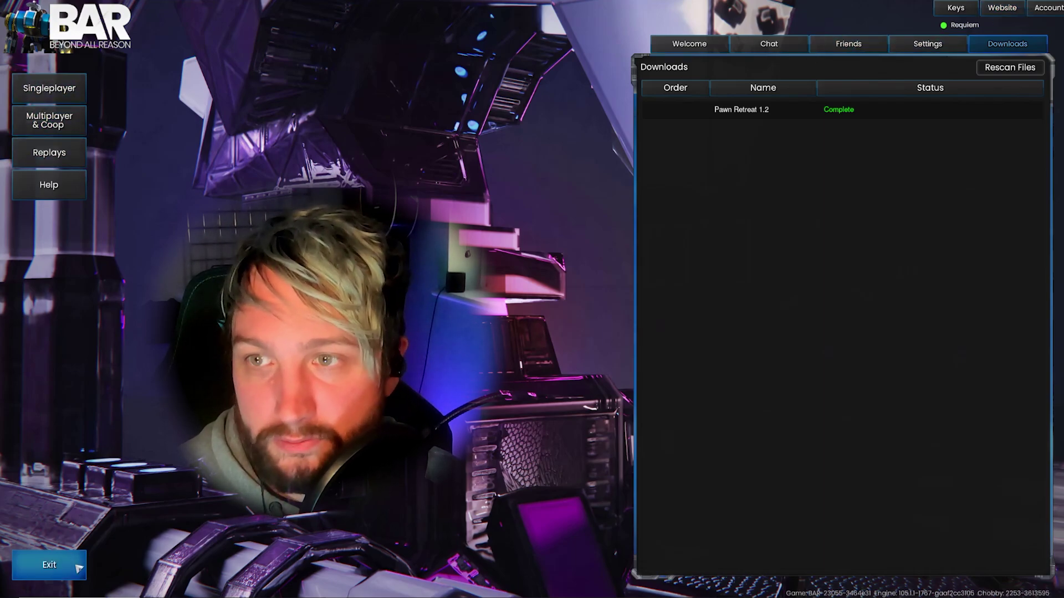
pyautogui.click(689, 43)
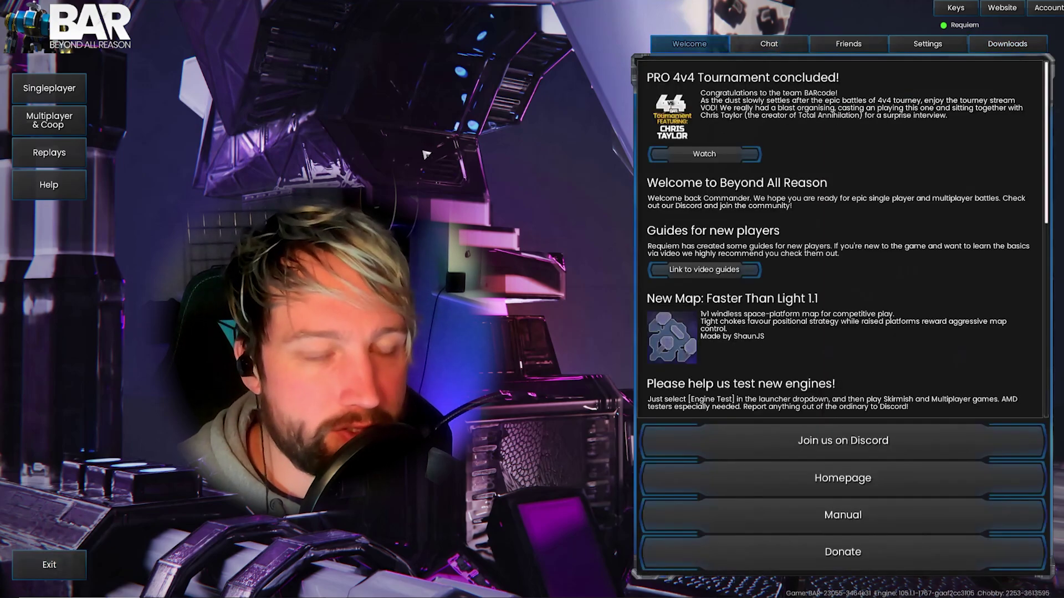